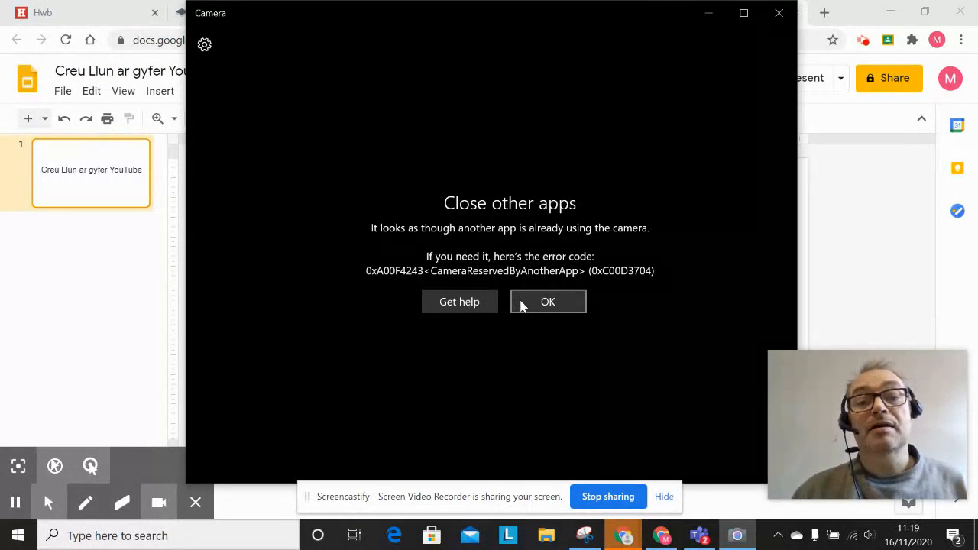
Dismiss the camera error message and close the Camera app
{"action": "left_click", "coordinate": [544, 305]}
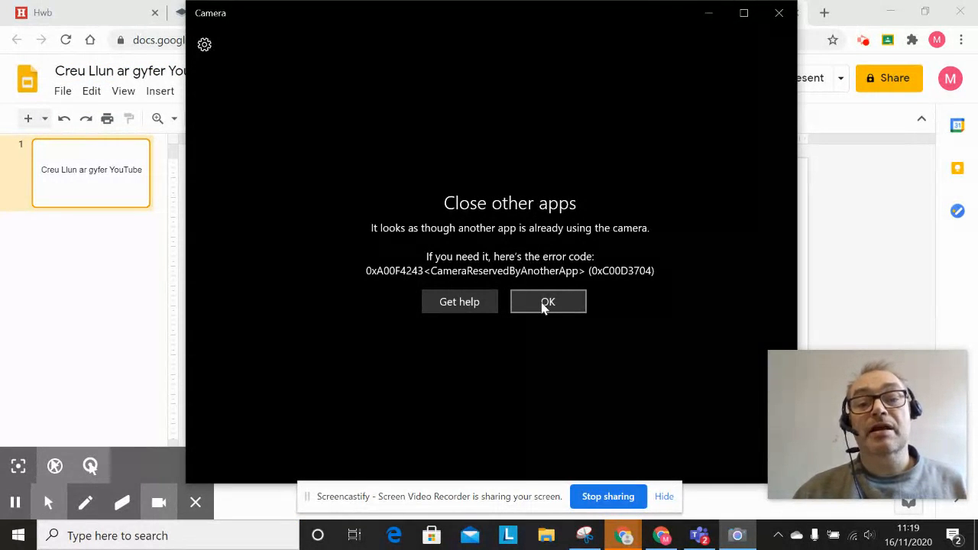
{"action": "left_click", "coordinate": [545, 305]}
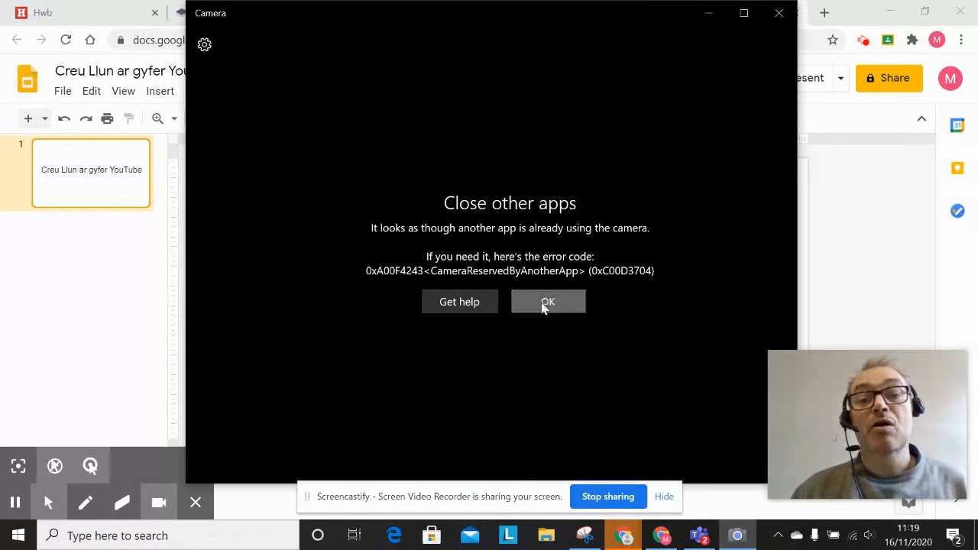
{"action": "left_click", "coordinate": [779, 13]}
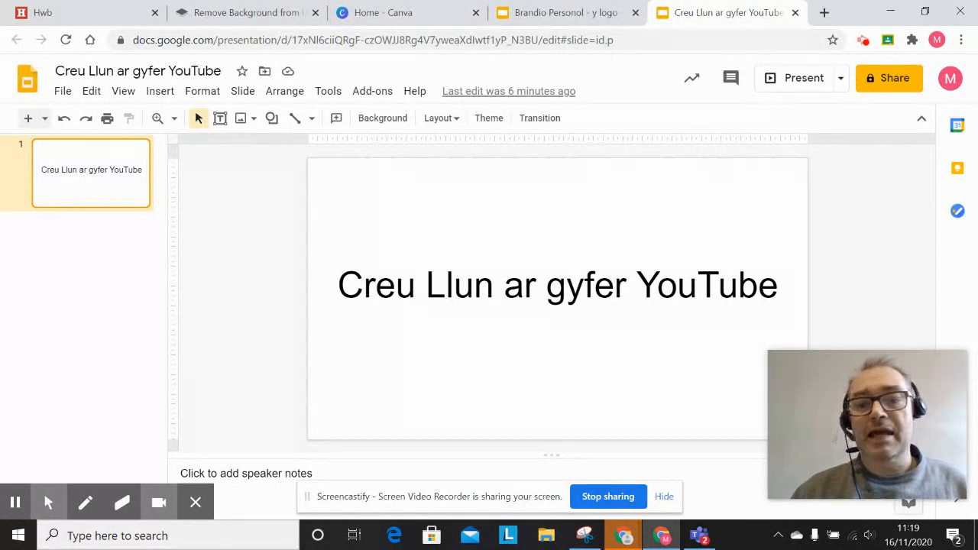
Switch to remove.bg and upload the photo WIN_20201116_11_09_50_Pro from the Camera Roll folder for background removal
{"action": "left_click", "coordinate": [245, 7]}
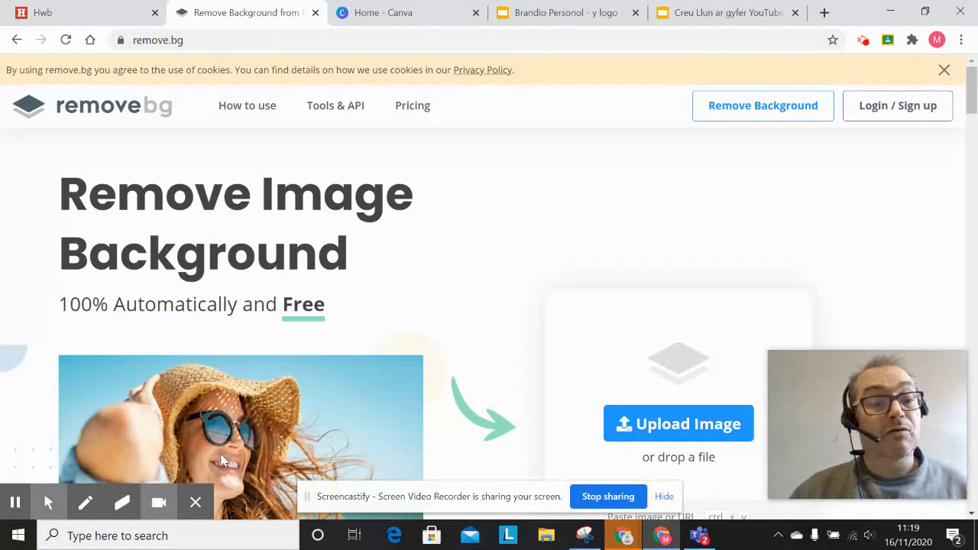
{"action": "left_click", "coordinate": [862, 40]}
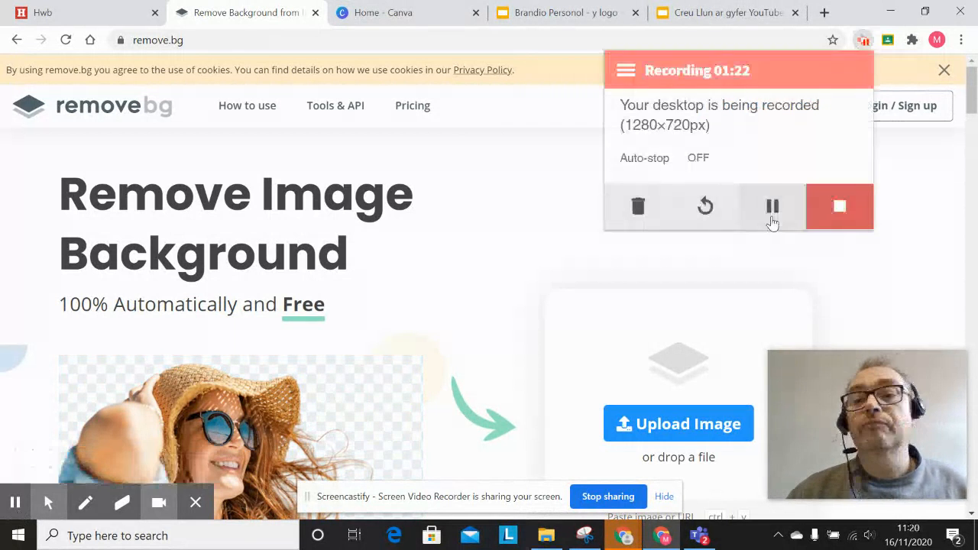
{"action": "left_click", "coordinate": [552, 203]}
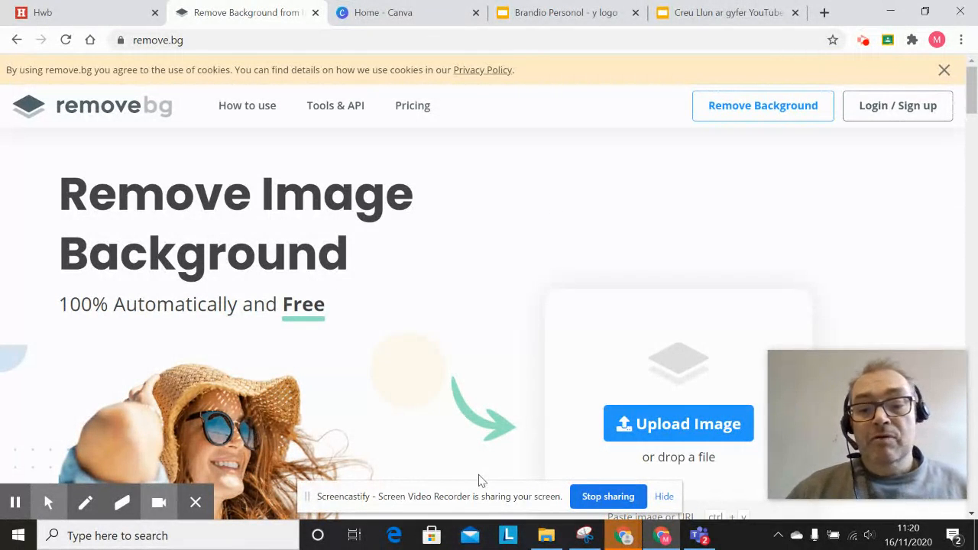
{"action": "left_click", "coordinate": [546, 536]}
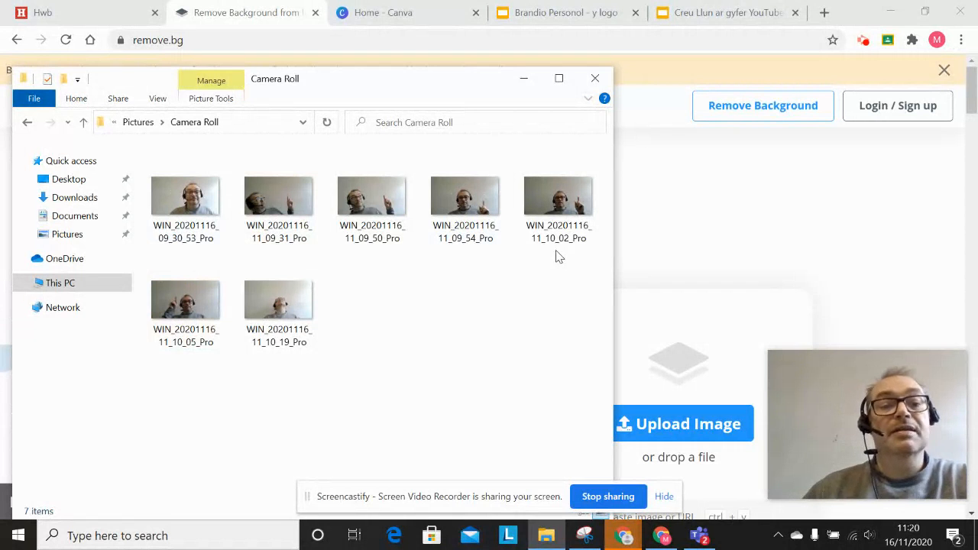
{"action": "left_click_drag", "start_coordinate": [386, 199], "coordinate": [681, 411]}
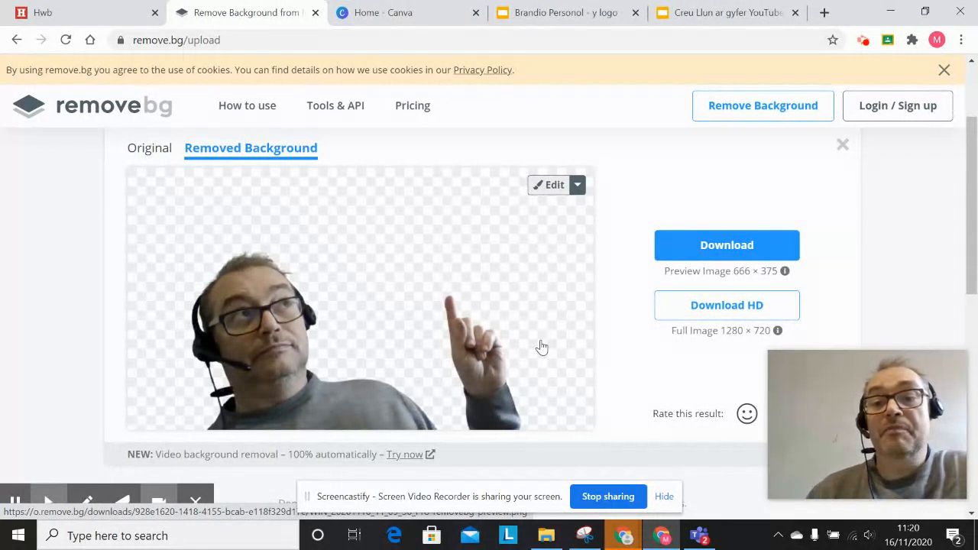
Try the rainbow-striped photo background and a black #000000 background behind the cut-out person, and undo both
{"action": "left_click", "coordinate": [555, 187]}
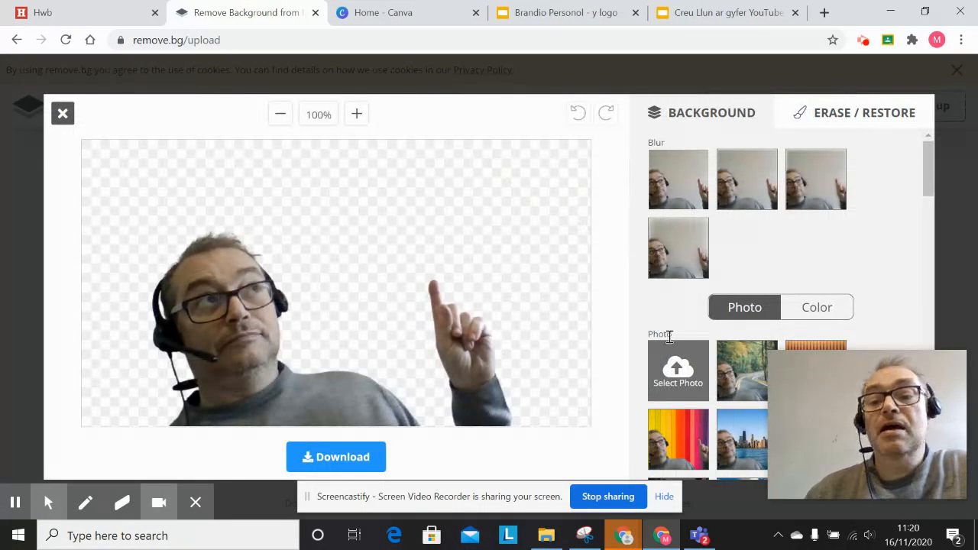
{"action": "left_click", "coordinate": [694, 441]}
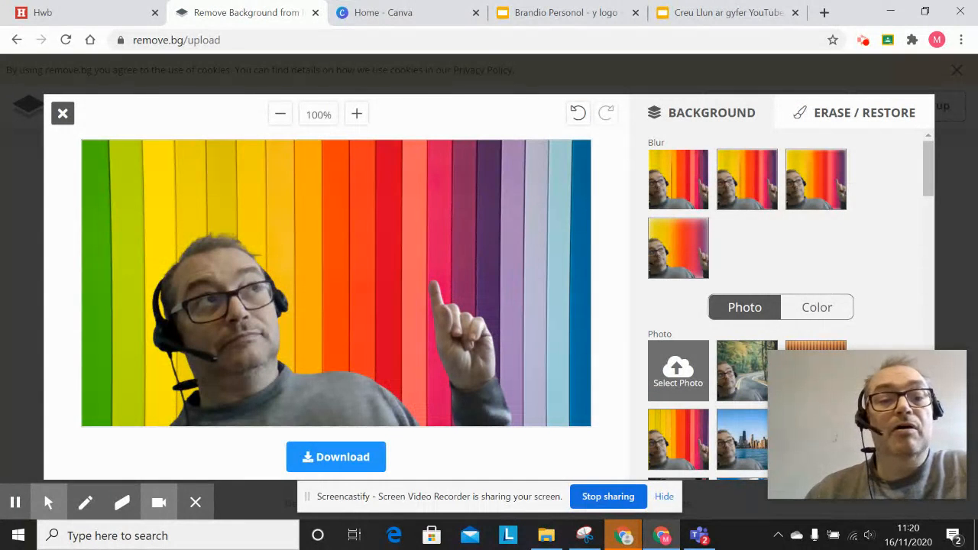
{"action": "left_click", "coordinate": [818, 309]}
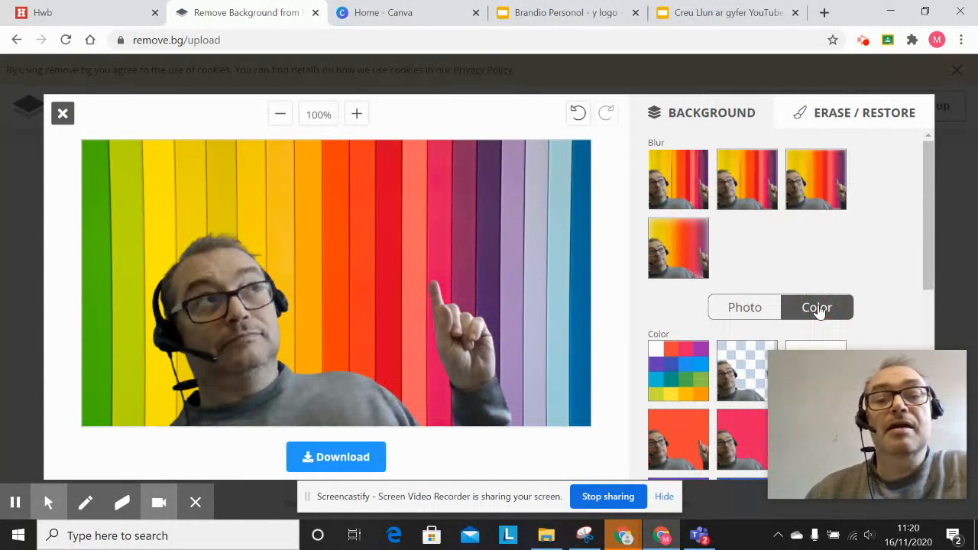
{"action": "left_click", "coordinate": [677, 376]}
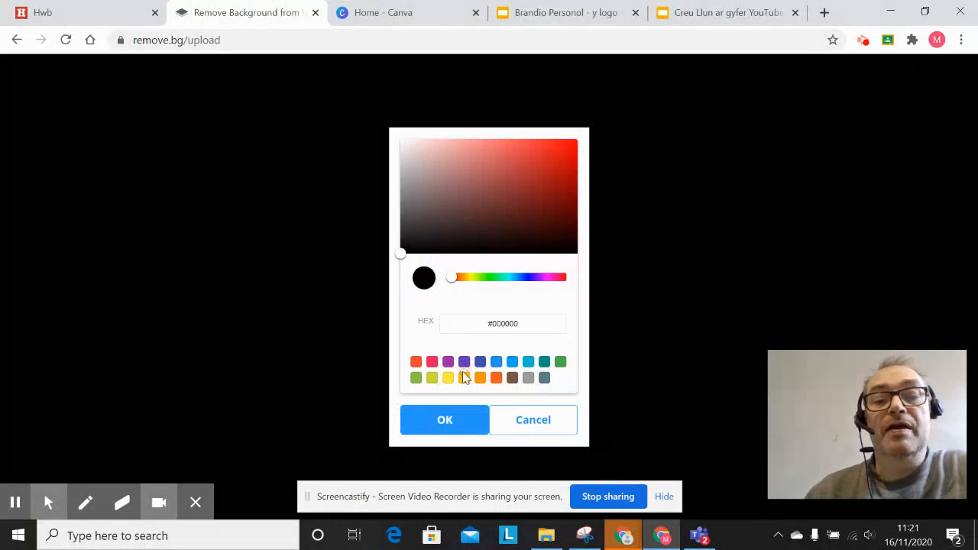
{"action": "left_click", "coordinate": [446, 422]}
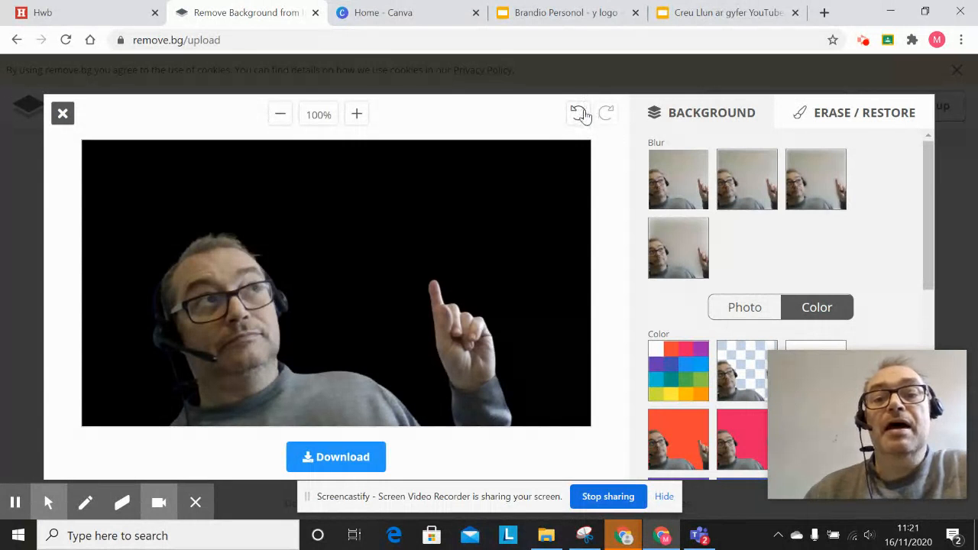
{"action": "left_click", "coordinate": [578, 113]}
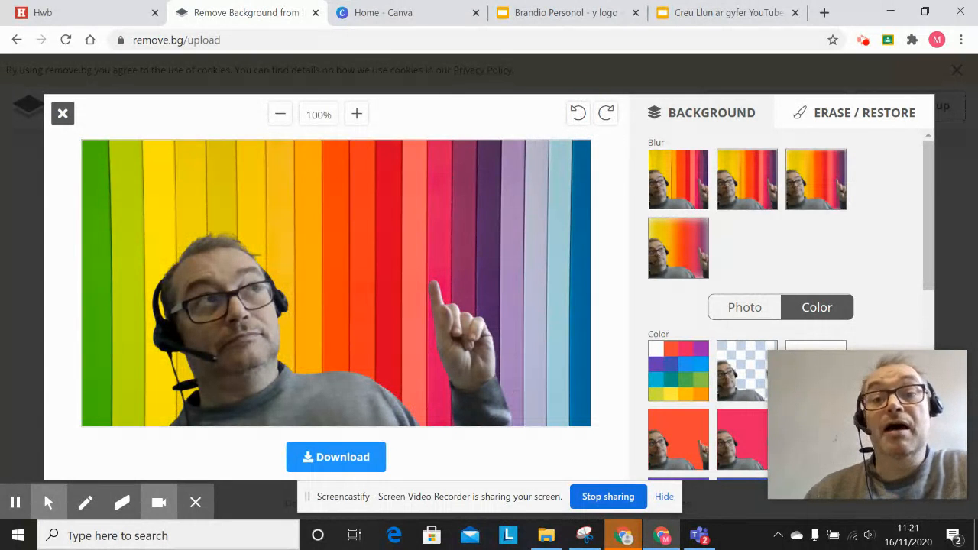
{"action": "left_click", "coordinate": [578, 113]}
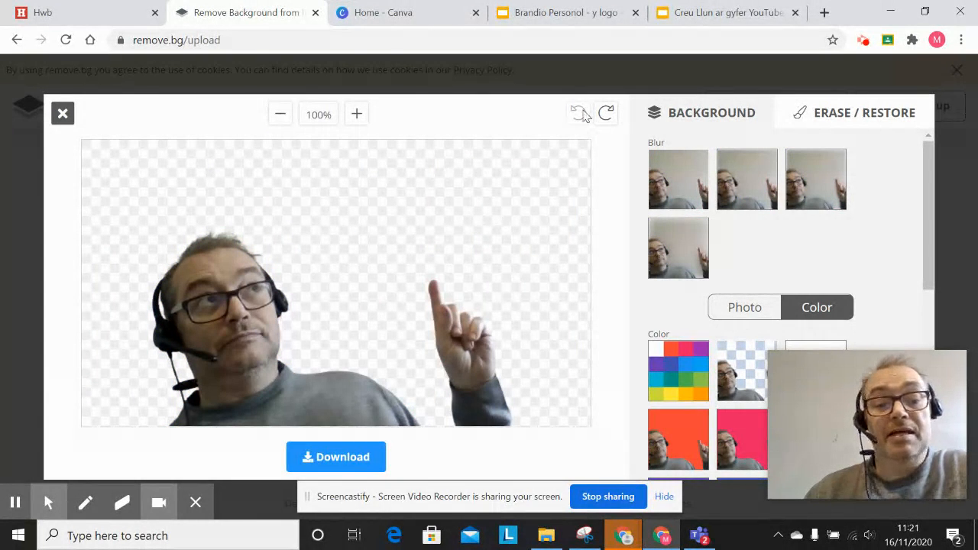
Download the cut-out image with its transparent background and dismiss the download prompt
{"action": "left_click", "coordinate": [338, 457]}
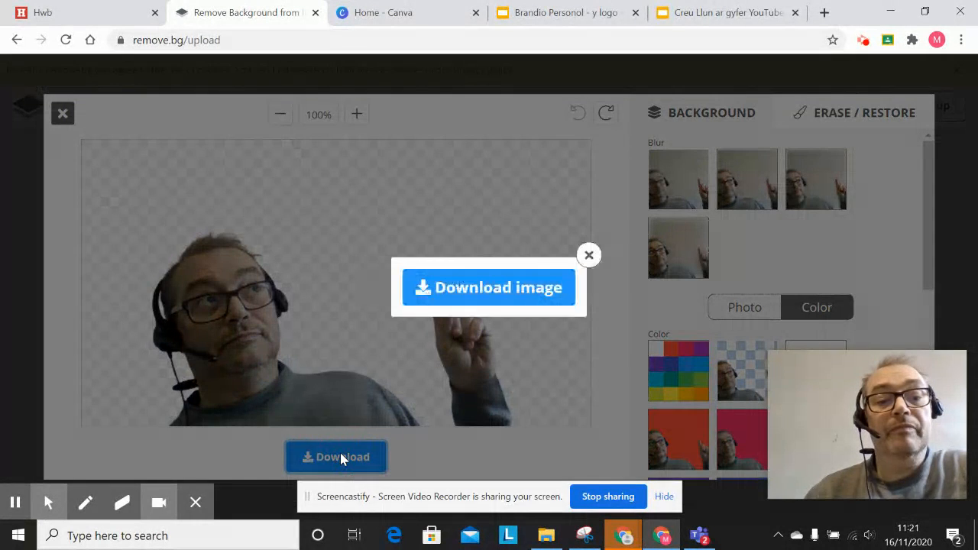
{"action": "left_click", "coordinate": [493, 289]}
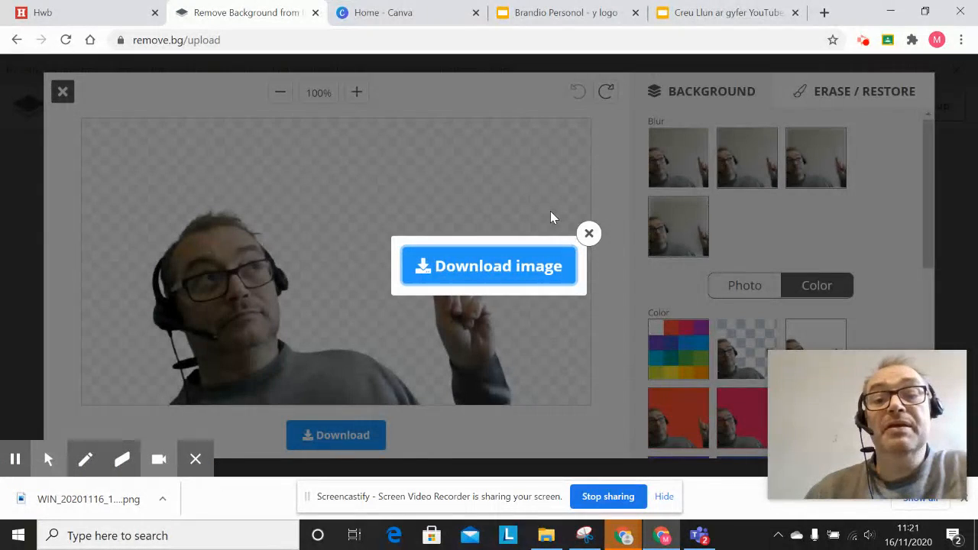
{"action": "left_click", "coordinate": [589, 233]}
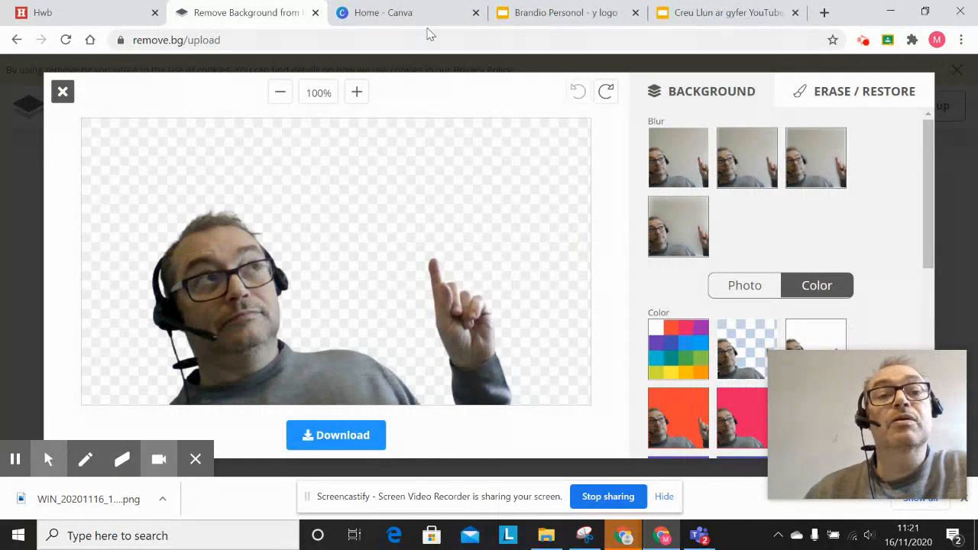
Switch to Canva, search for "youtube", choose YouTube Thumbnail and create a blank thumbnail design
{"action": "left_click", "coordinate": [411, 14]}
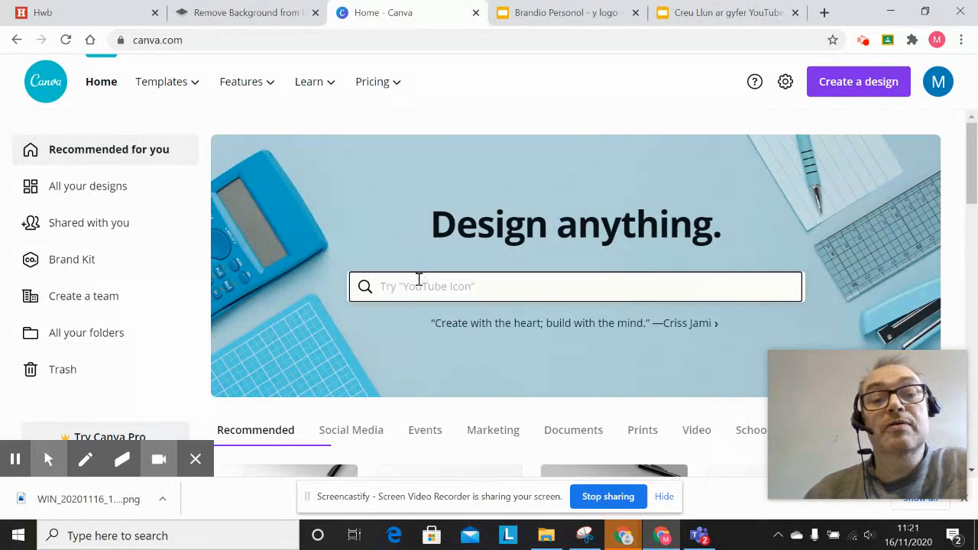
{"action": "left_click", "coordinate": [421, 286]}
{"action": "type", "text": "yo"}
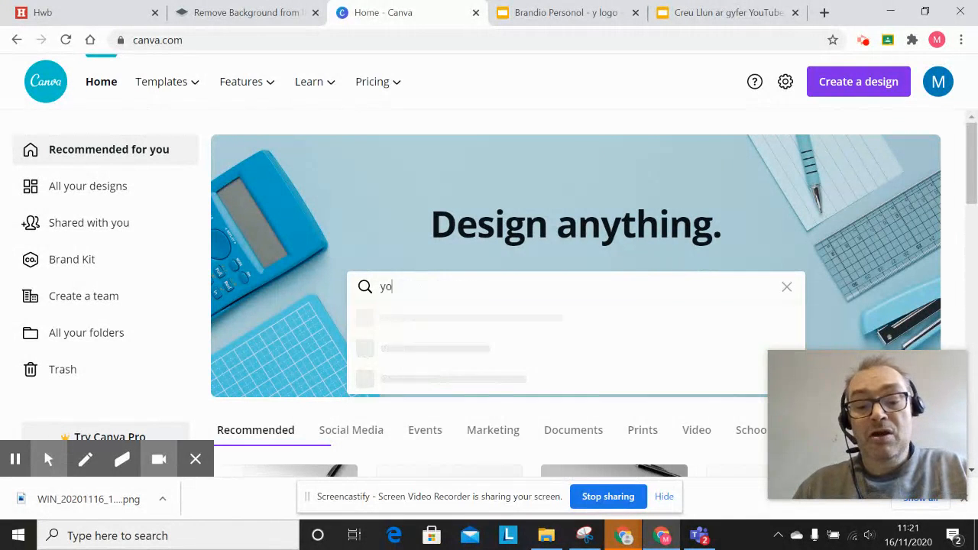
{"action": "type", "text": "utube"}
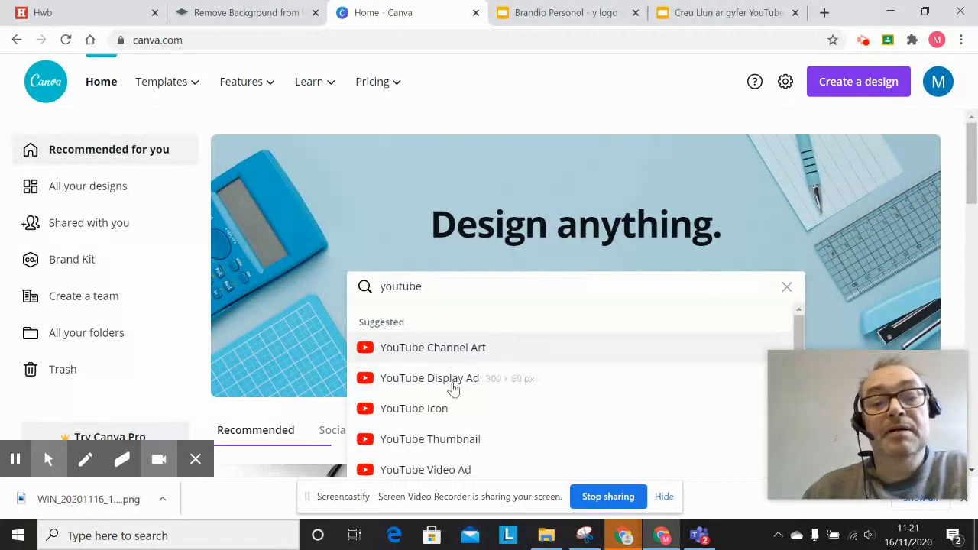
{"action": "left_click", "coordinate": [437, 451]}
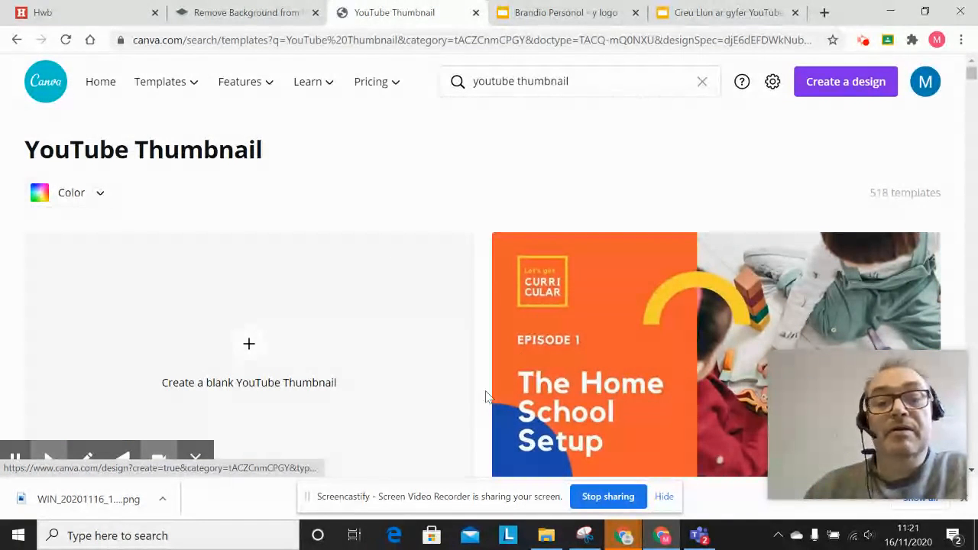
{"action": "left_click", "coordinate": [239, 356]}
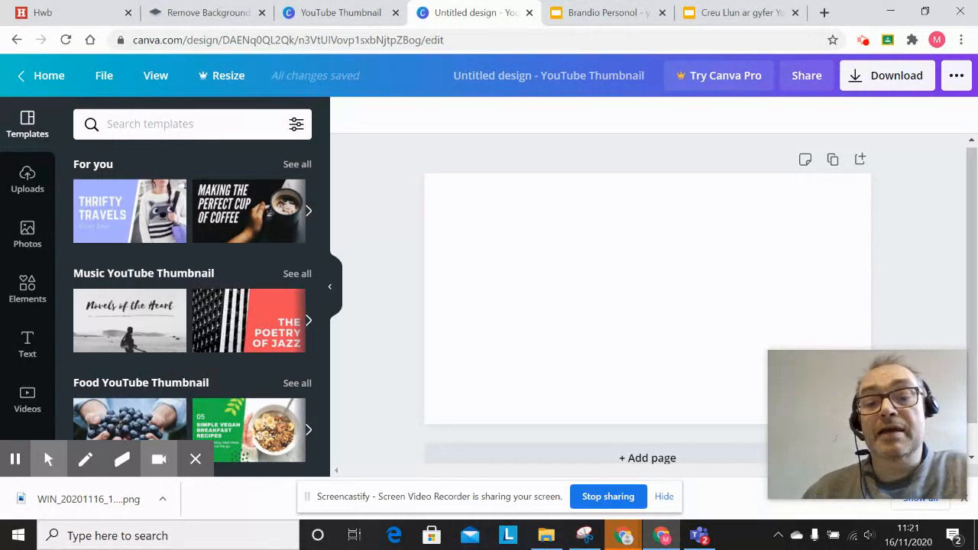
Set the blank page's background to the light turquoise default colour
{"action": "left_click", "coordinate": [618, 282]}
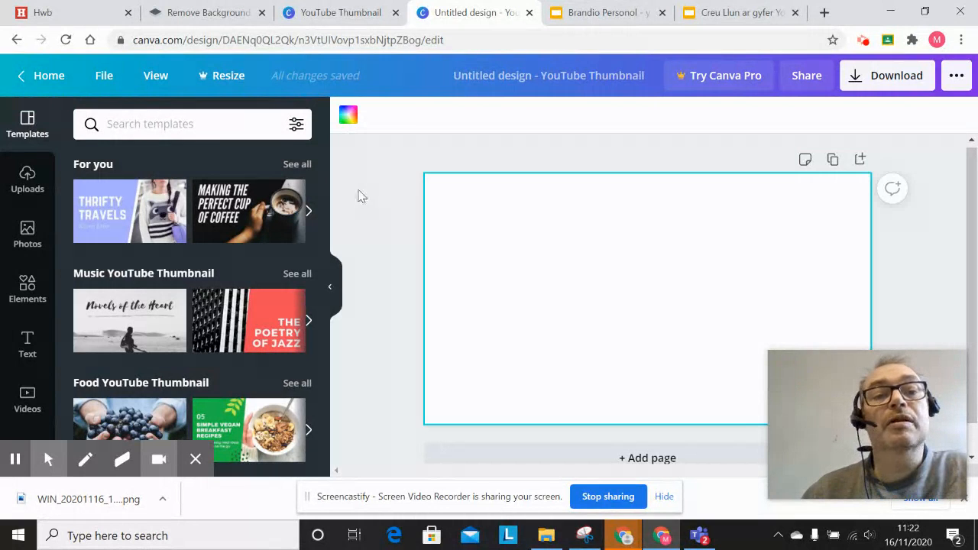
{"action": "left_click", "coordinate": [347, 115]}
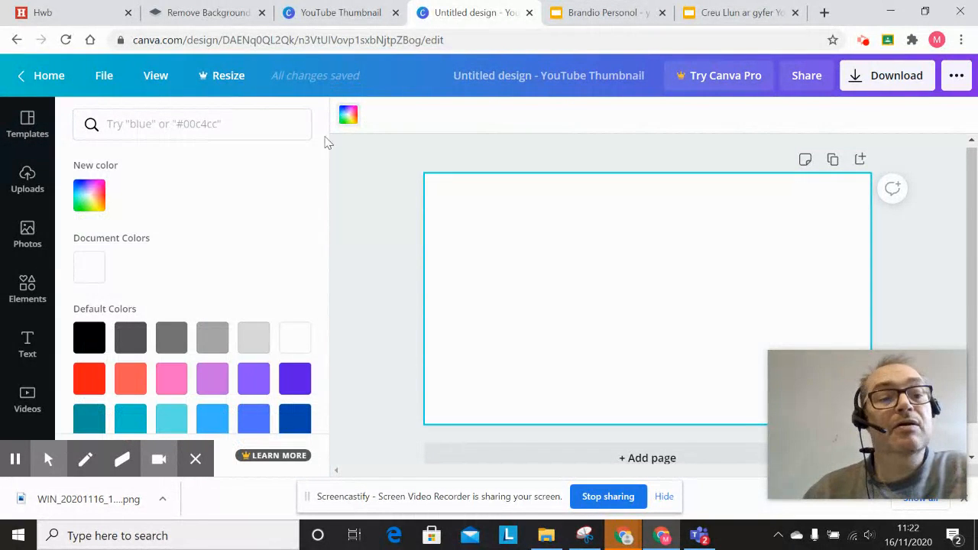
{"action": "left_click", "coordinate": [176, 426]}
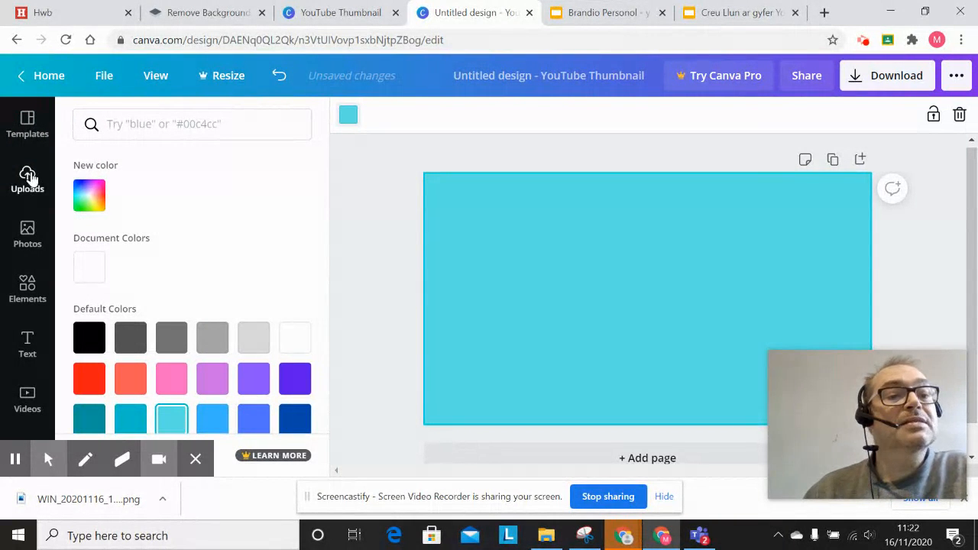
Upload the WIN_20201116_11_09_50_Pro-removebg-preview image from the device's Downloads folder
{"action": "left_click", "coordinate": [26, 184]}
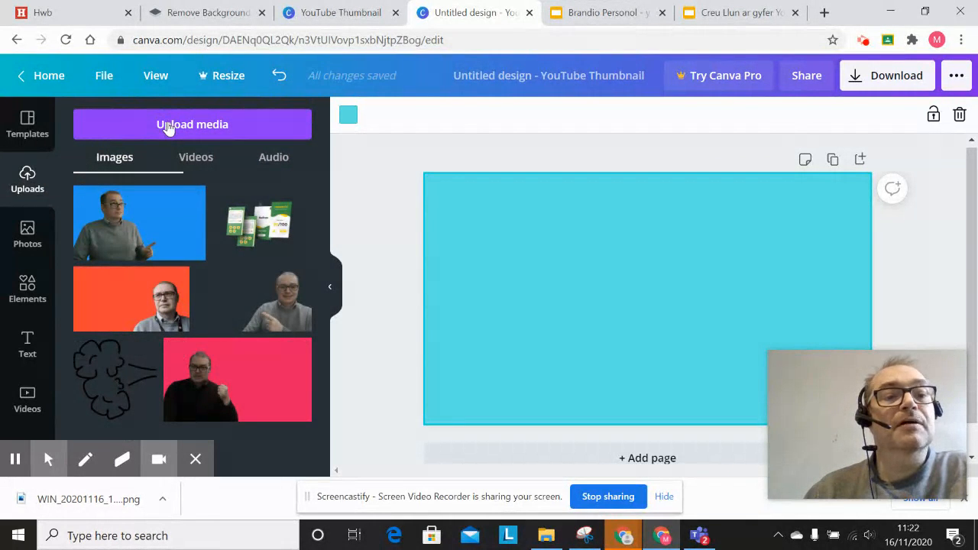
{"action": "left_click", "coordinate": [168, 126]}
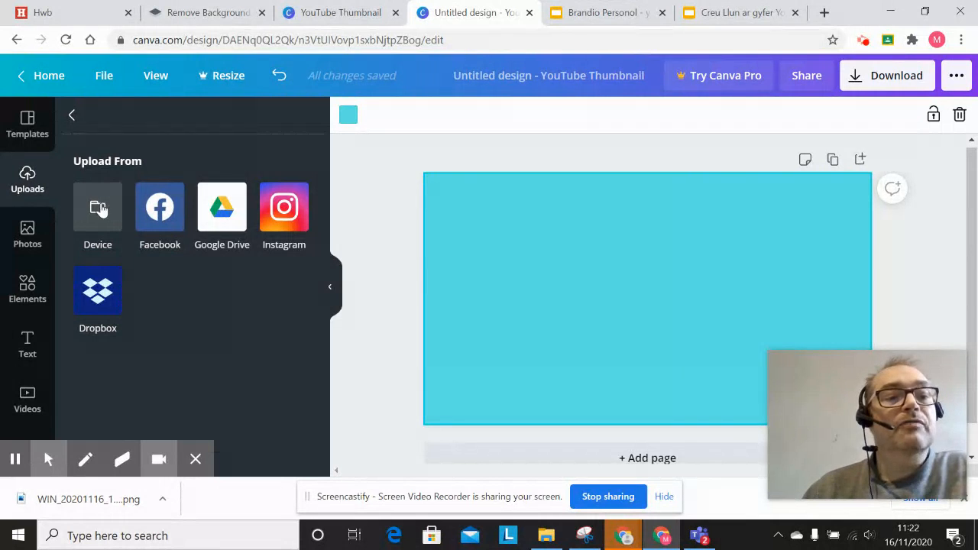
{"action": "left_click", "coordinate": [99, 209]}
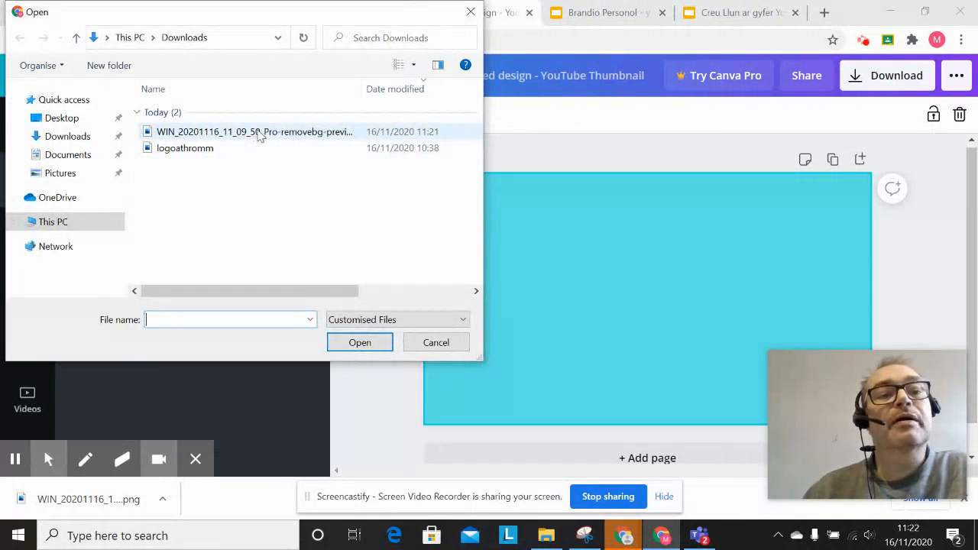
{"action": "left_click", "coordinate": [259, 133]}
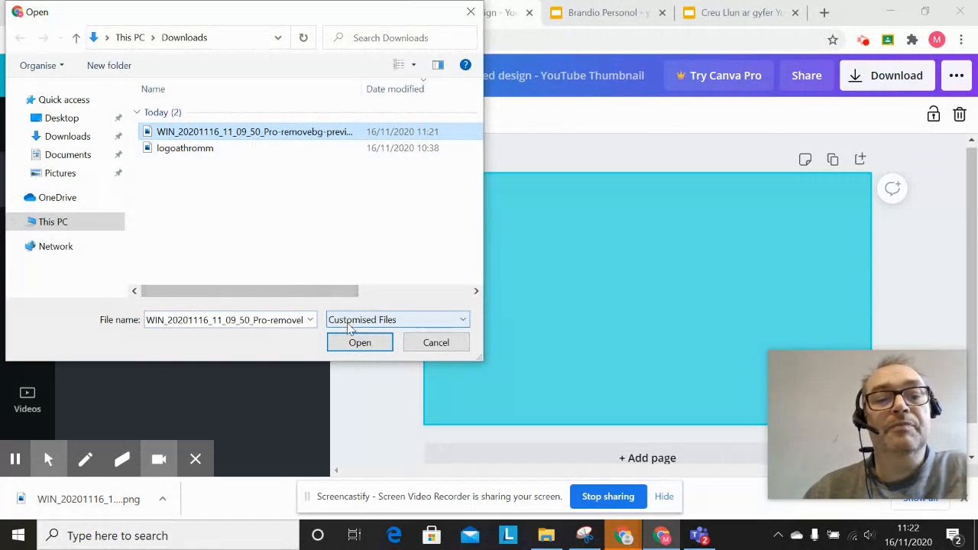
{"action": "left_click", "coordinate": [360, 342]}
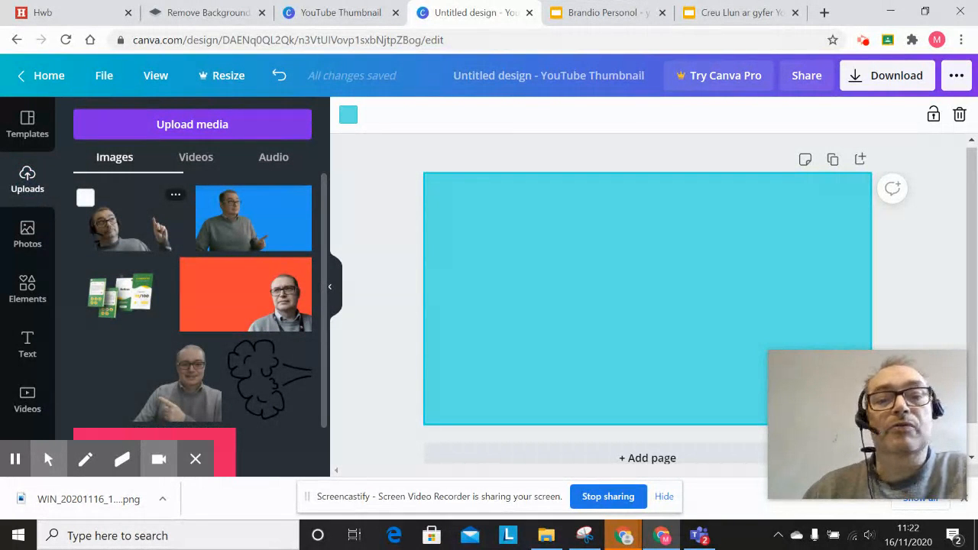
Add the uploaded cut-out to the page, enlarge it to about full page height and place it in the lower-left corner
{"action": "left_click", "coordinate": [119, 225]}
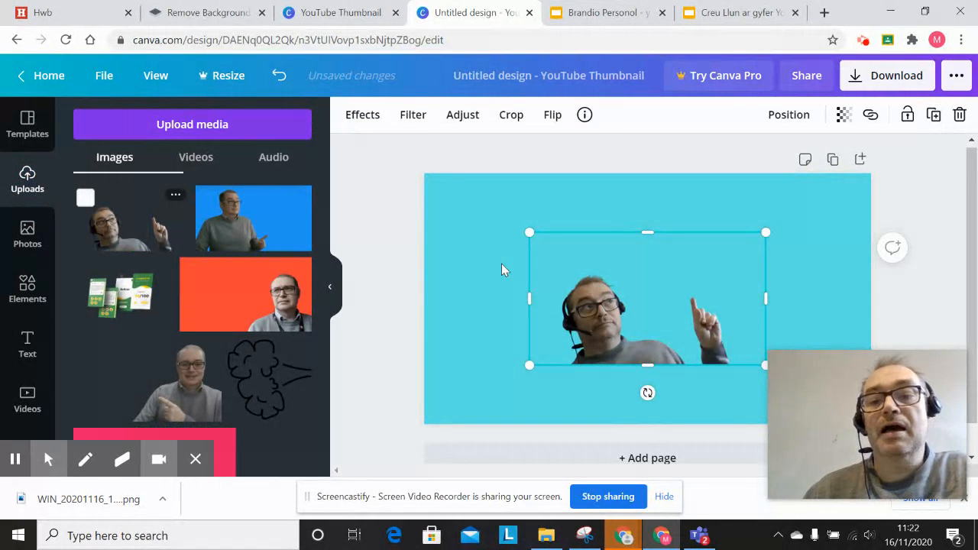
{"action": "left_click_drag", "start_coordinate": [670, 317], "coordinate": [535, 370]}
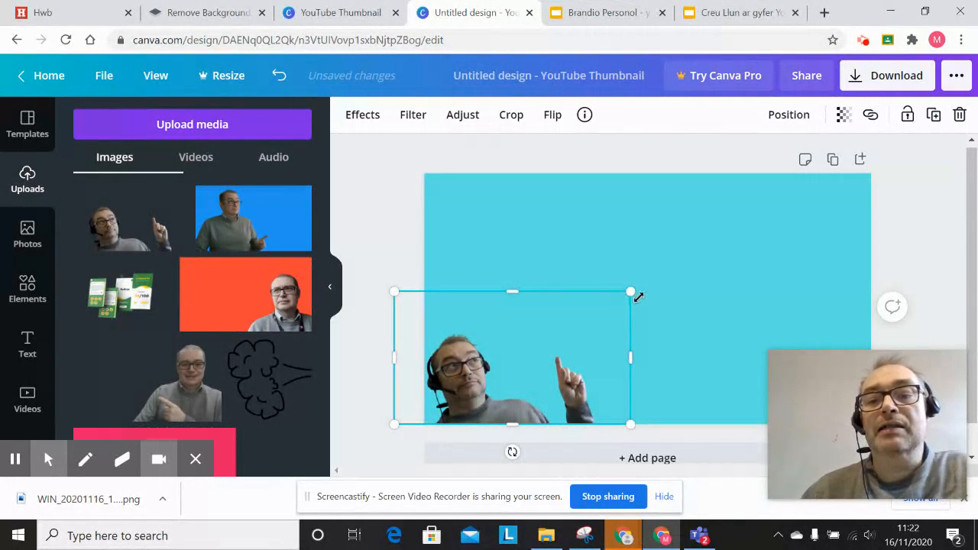
{"action": "left_click_drag", "start_coordinate": [629, 293], "coordinate": [851, 198]}
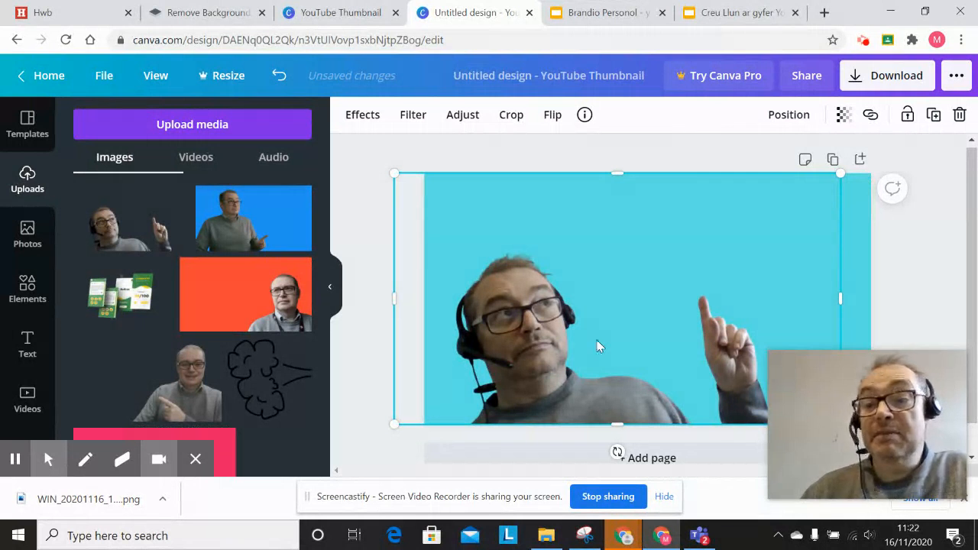
{"action": "left_click_drag", "start_coordinate": [550, 364], "coordinate": [531, 373]}
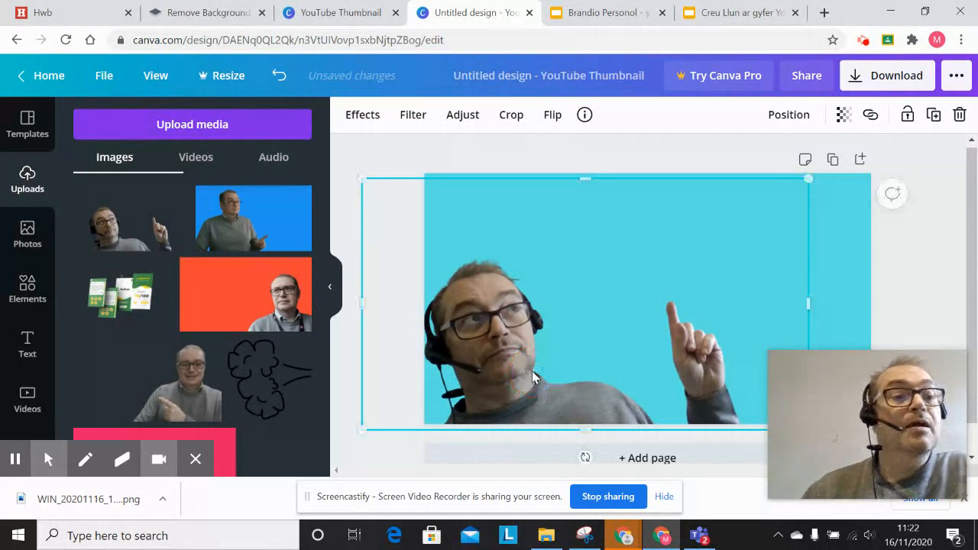
Add the HUGE SALE text combination to the page, shrink it to font size 126 and place it near the top, above the pointing finger
{"action": "left_click", "coordinate": [34, 359]}
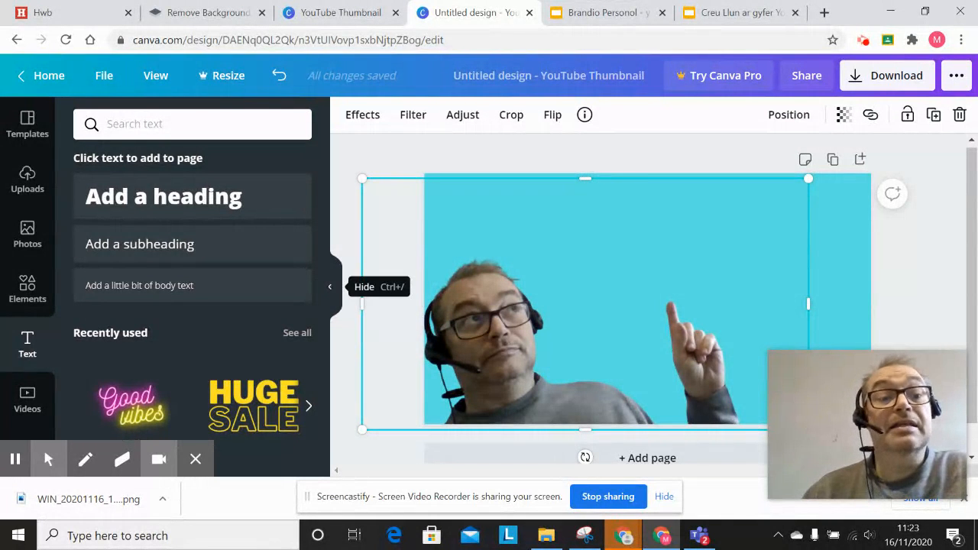
{"action": "left_click", "coordinate": [254, 405]}
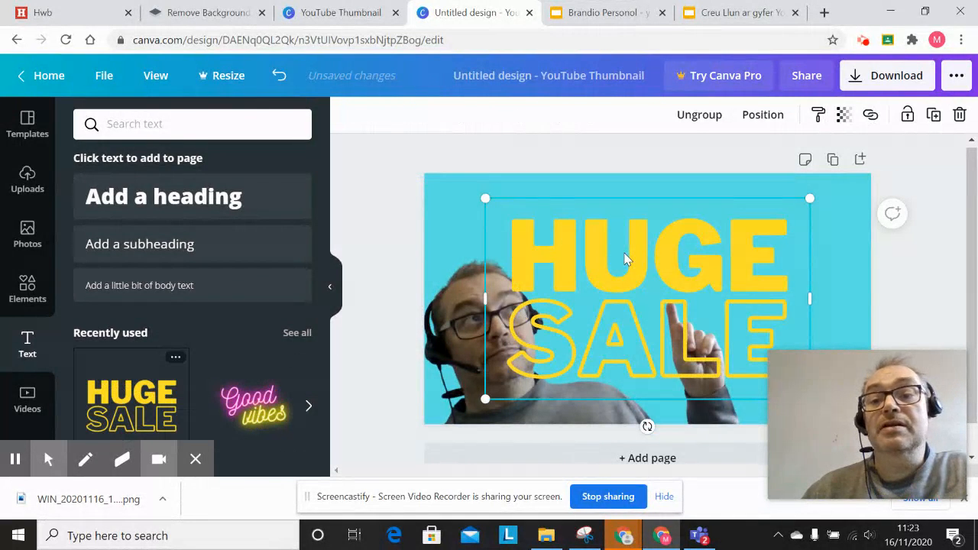
{"action": "left_click_drag", "start_coordinate": [625, 260], "coordinate": [668, 231]}
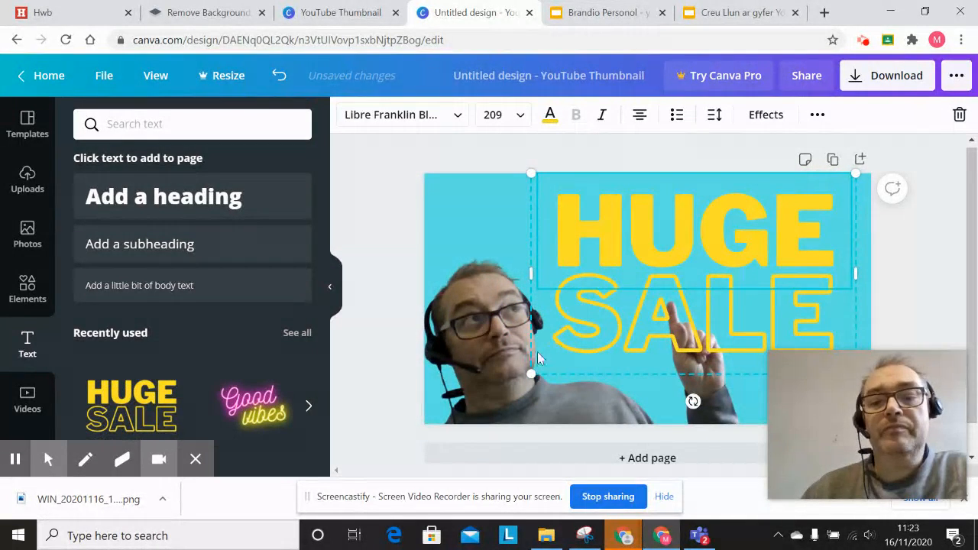
{"action": "left_click_drag", "start_coordinate": [530, 371], "coordinate": [656, 284]}
{"action": "left_click", "coordinate": [780, 220]}
{"action": "left_click_drag", "start_coordinate": [779, 219], "coordinate": [627, 220]}
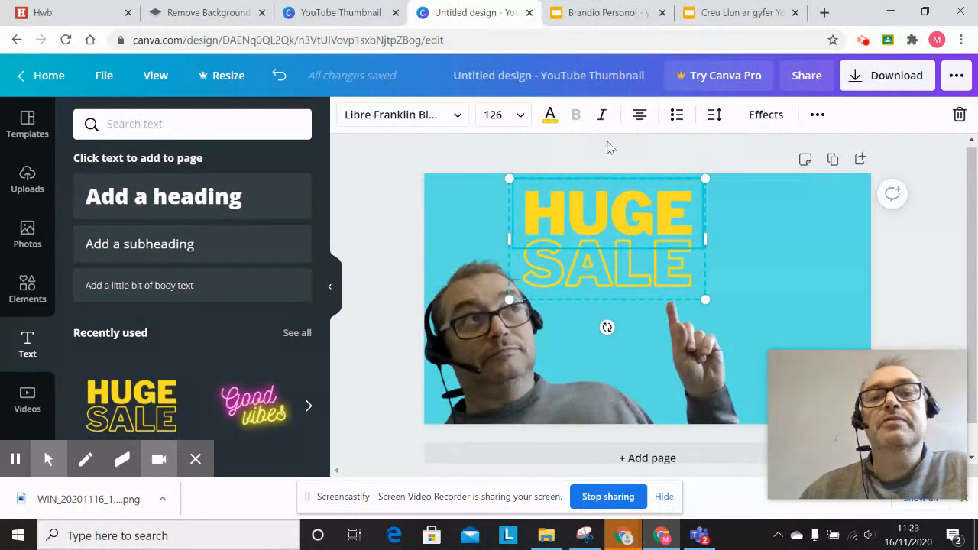
Ungroup the HUGE SALE text and replace the word HUGE with CREU
{"action": "left_click", "coordinate": [818, 115]}
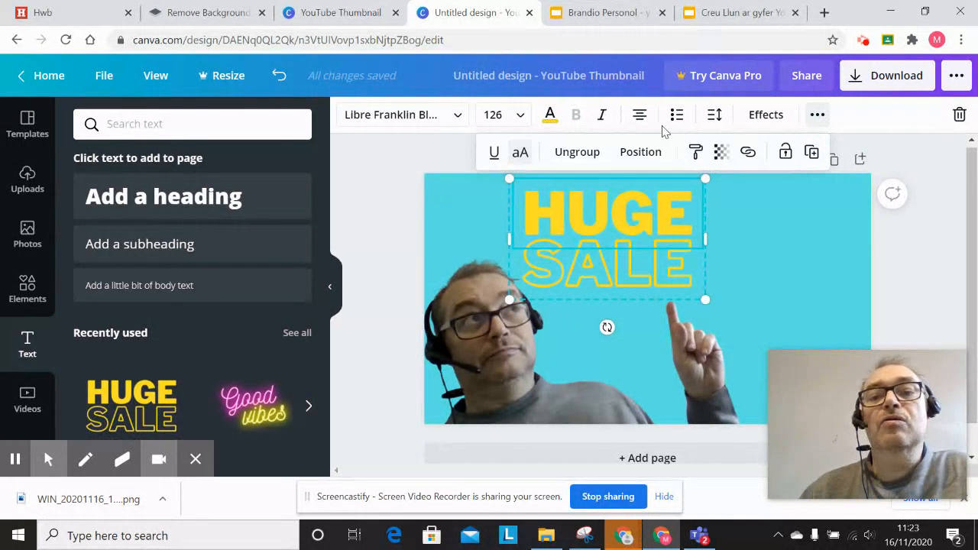
{"action": "left_click", "coordinate": [579, 152]}
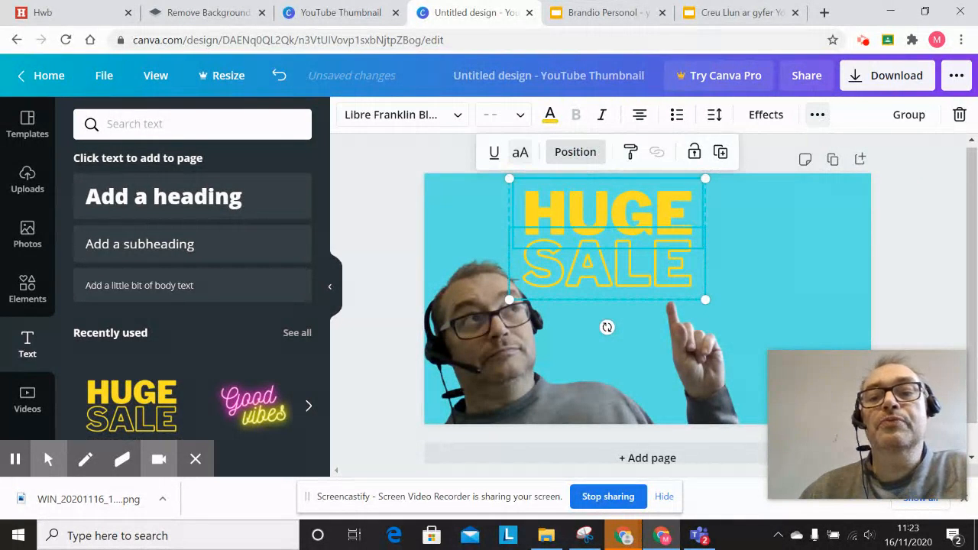
{"action": "left_click", "coordinate": [797, 222]}
{"action": "left_click", "coordinate": [625, 229]}
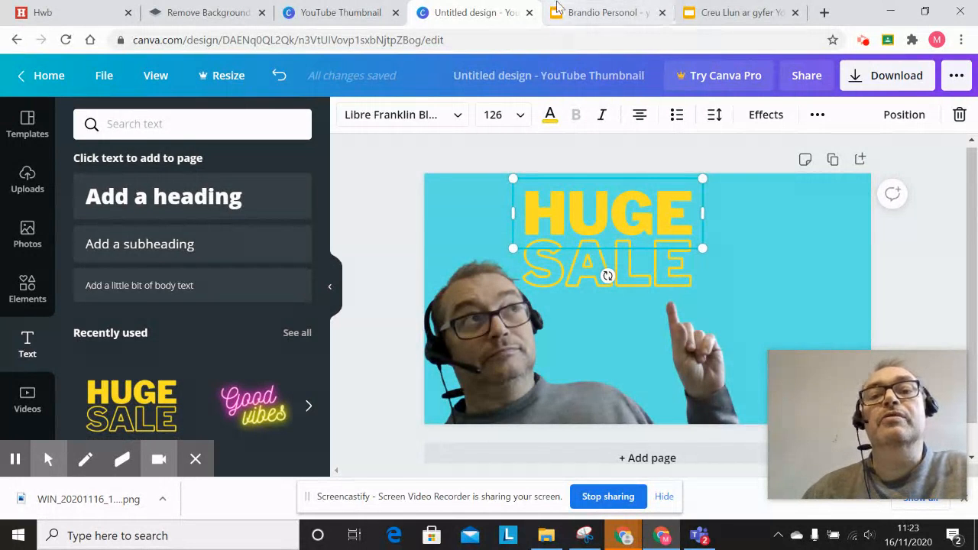
{"action": "double_click", "coordinate": [613, 210]}
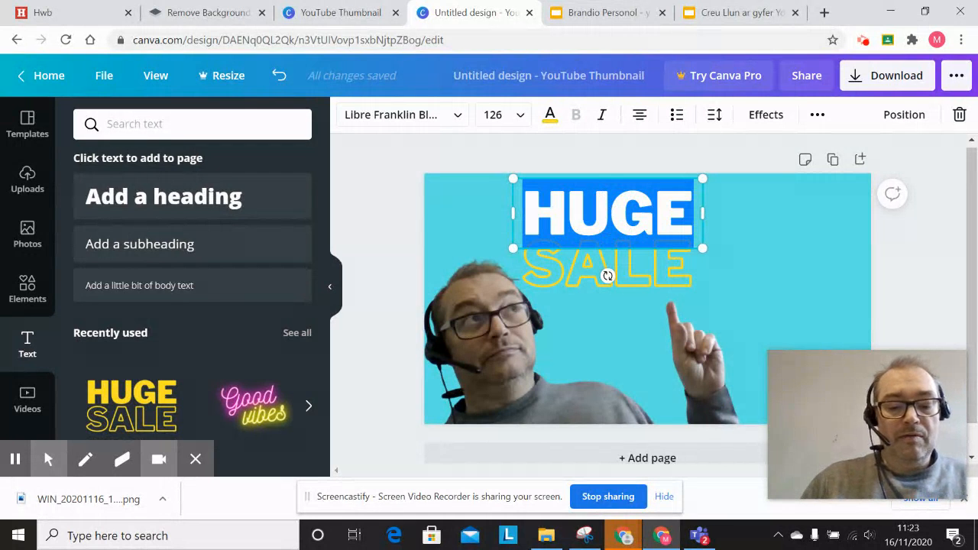
{"action": "type", "text": "CREU"}
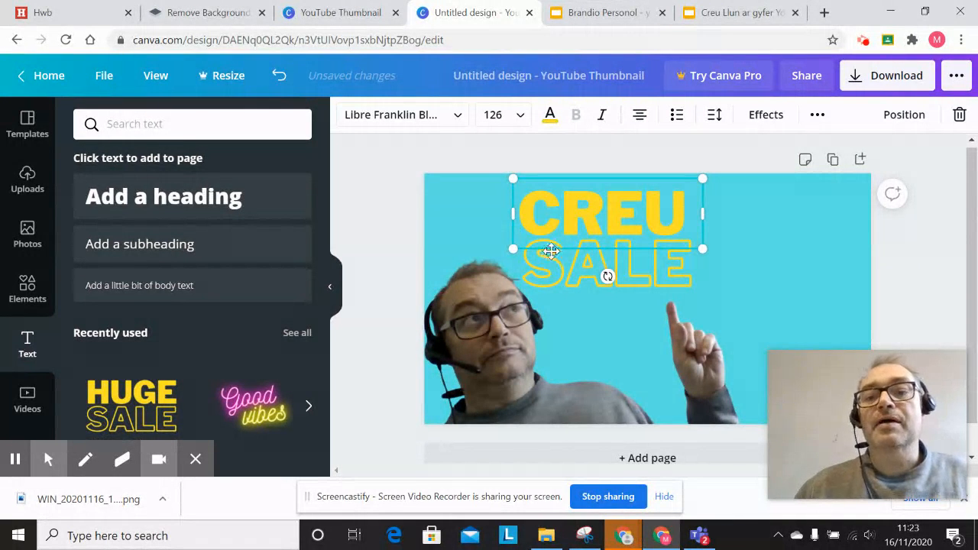
Replace the outlined word SALE with LOGO
{"action": "left_click", "coordinate": [605, 274]}
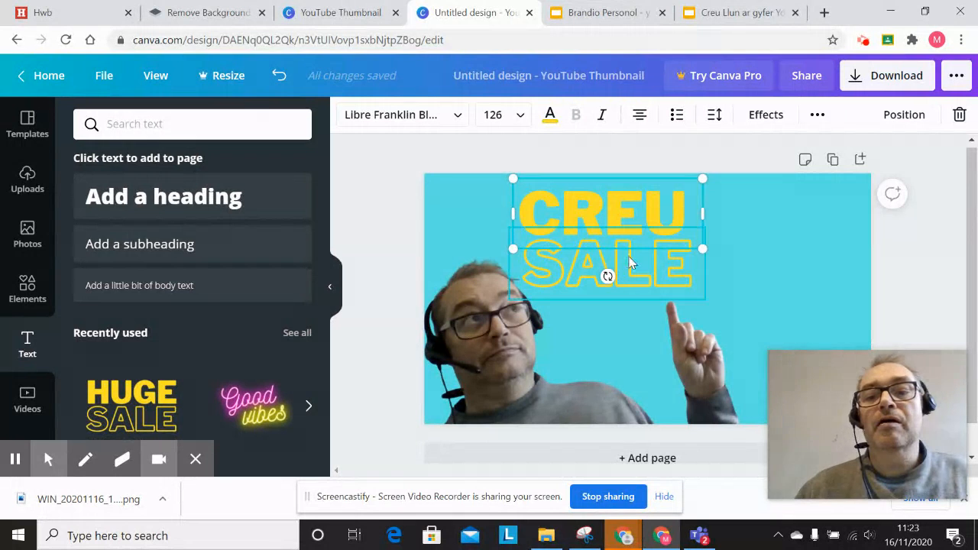
{"action": "right_click", "coordinate": [630, 260]}
{"action": "left_click", "coordinate": [604, 277]}
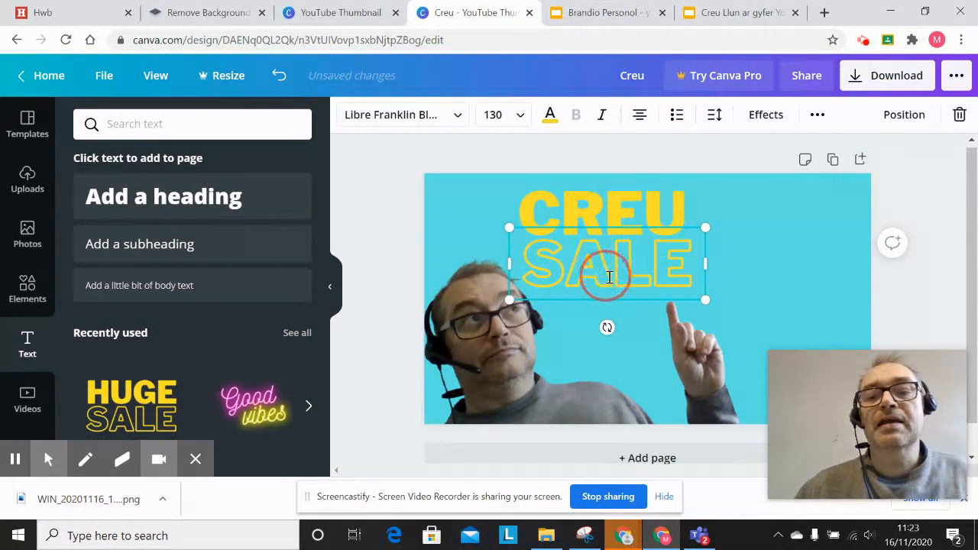
{"action": "left_click", "coordinate": [780, 202]}
{"action": "left_click", "coordinate": [634, 262]}
{"action": "left_click", "coordinate": [629, 278]}
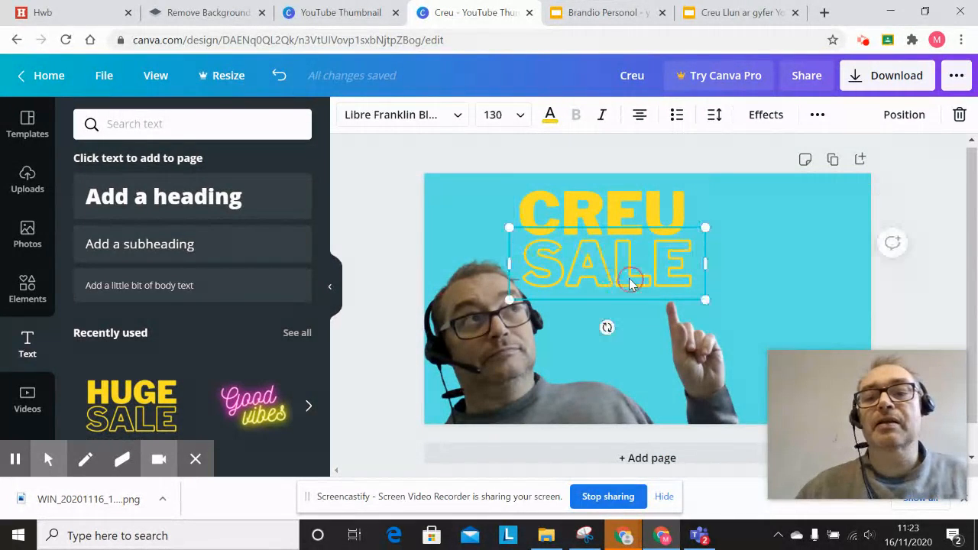
{"action": "double_click", "coordinate": [629, 279]}
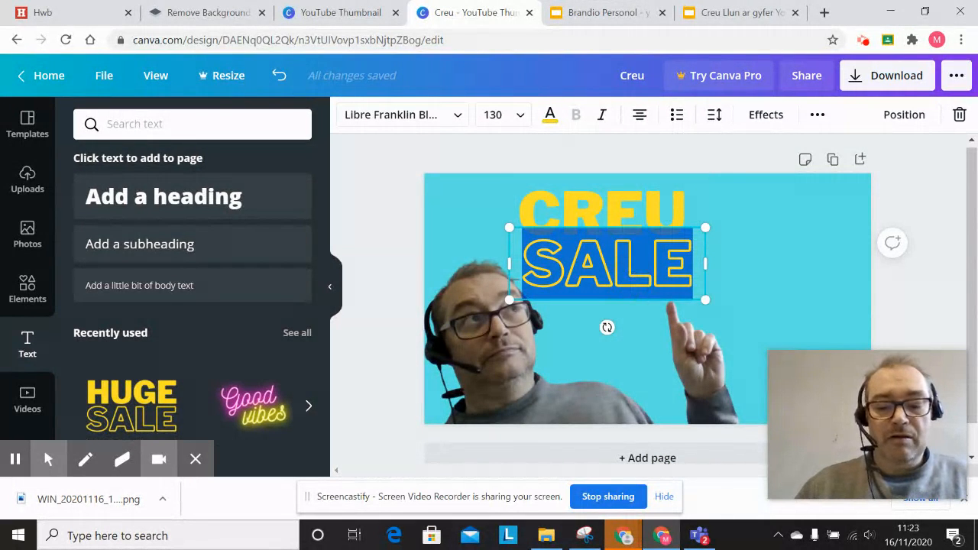
{"action": "type", "text": "LOGO"}
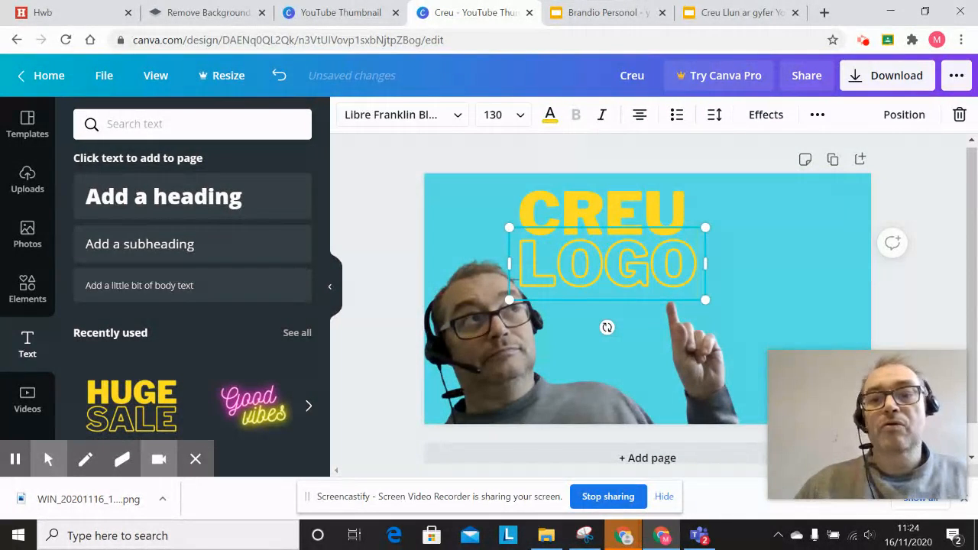
Move CREU to the right along the page's top edge and set its text colour to red #FF2B38
{"action": "left_click", "coordinate": [632, 212]}
{"action": "left_click_drag", "start_coordinate": [631, 212], "coordinate": [697, 208]}
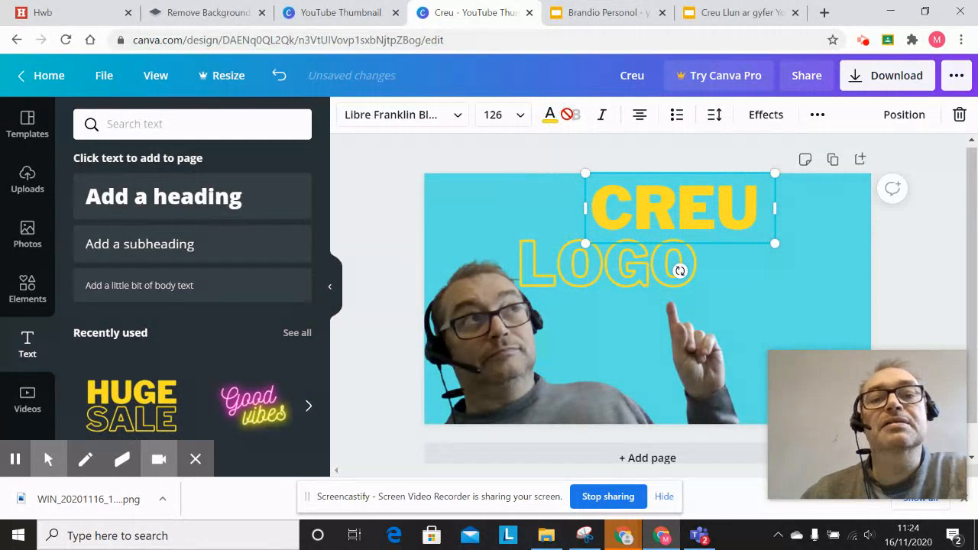
{"action": "left_click", "coordinate": [550, 116]}
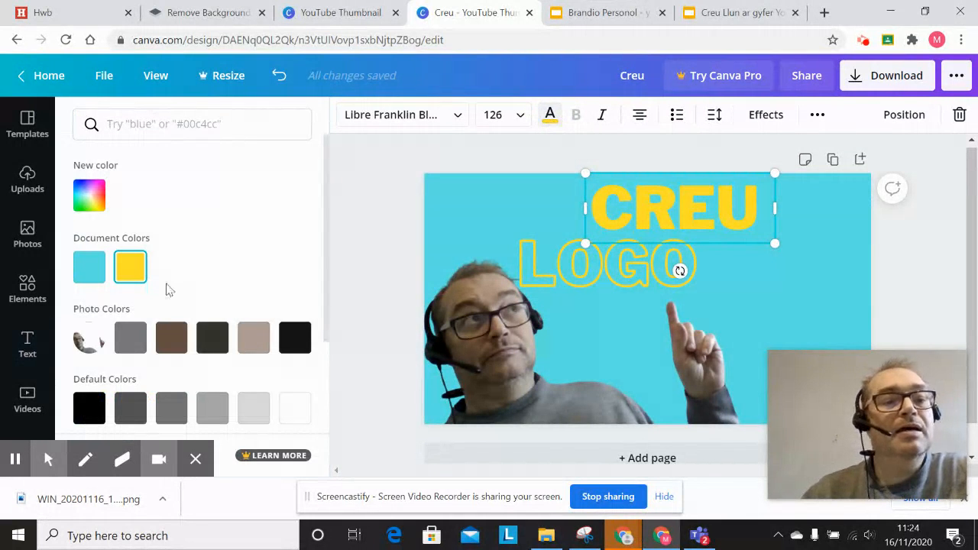
{"action": "left_click", "coordinate": [90, 195]}
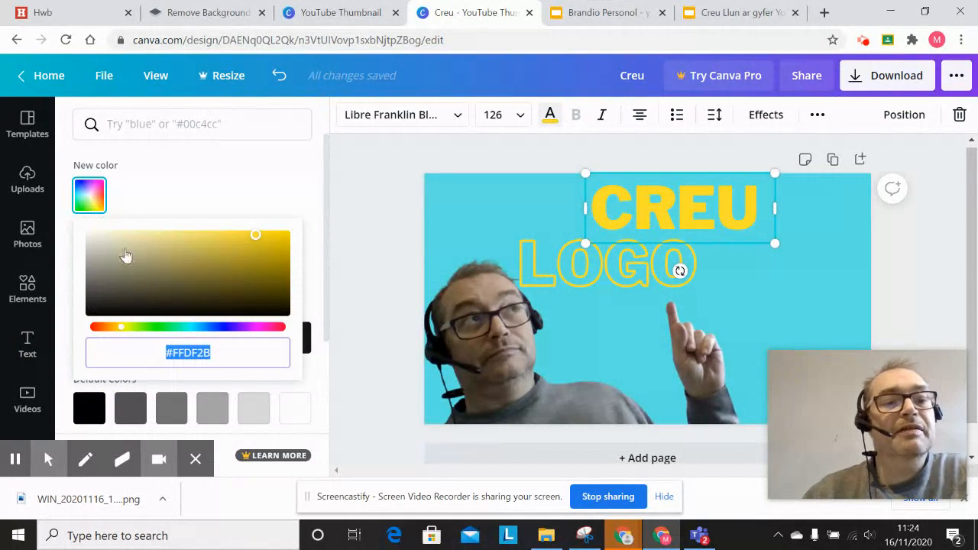
{"action": "left_click", "coordinate": [279, 329]}
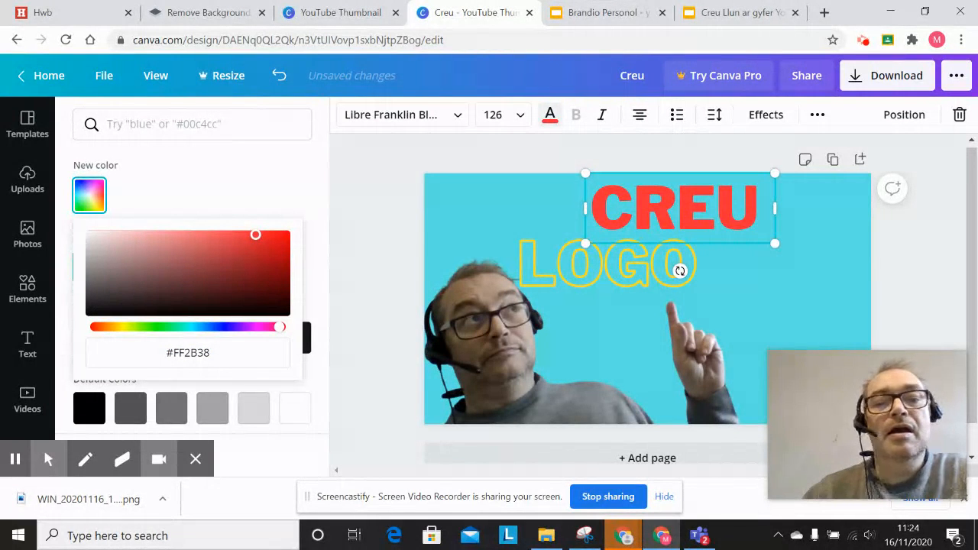
{"action": "left_click", "coordinate": [203, 351]}
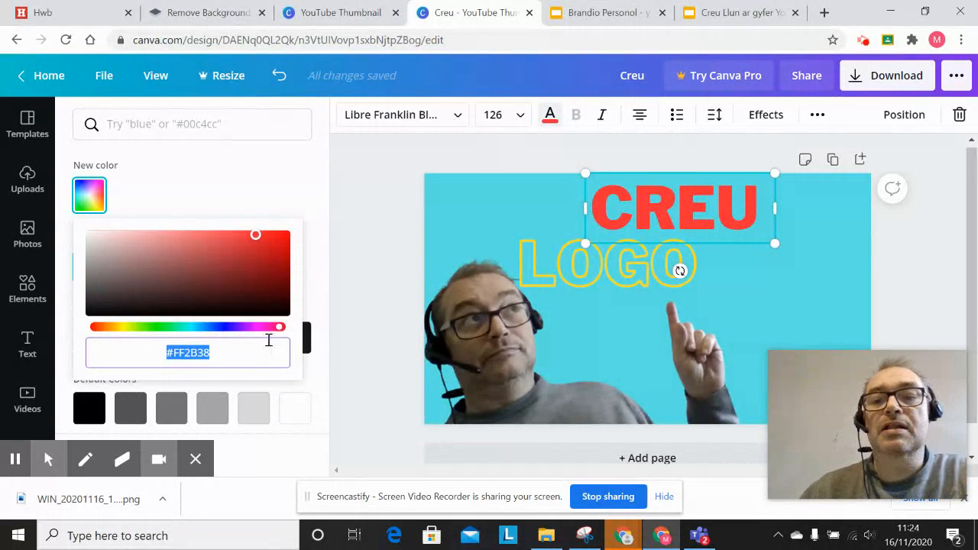
Place LOGO directly beneath CREU, above the raised finger, and recolour it with the same red from the document colours
{"action": "left_click", "coordinate": [611, 265]}
{"action": "left_click_drag", "start_coordinate": [600, 262], "coordinate": [680, 265]}
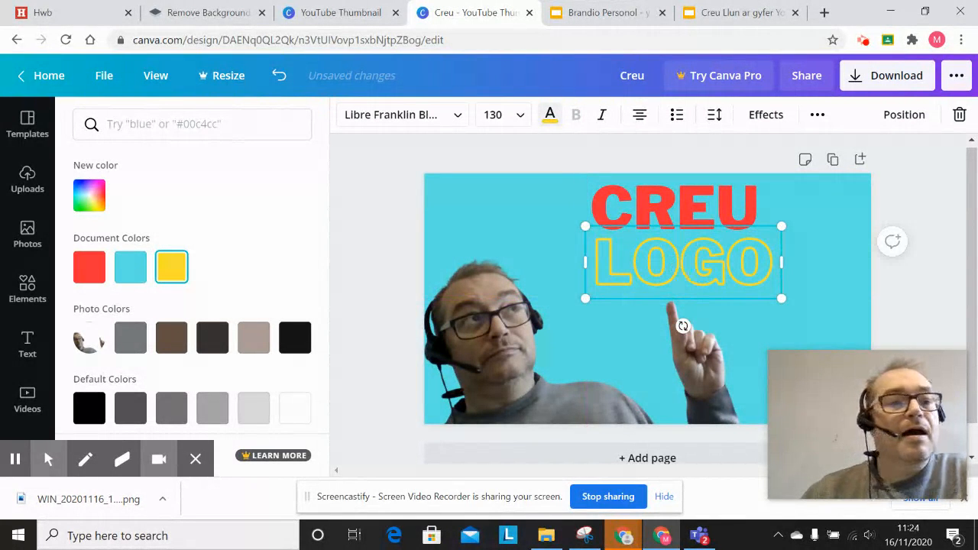
{"action": "left_click", "coordinate": [92, 267]}
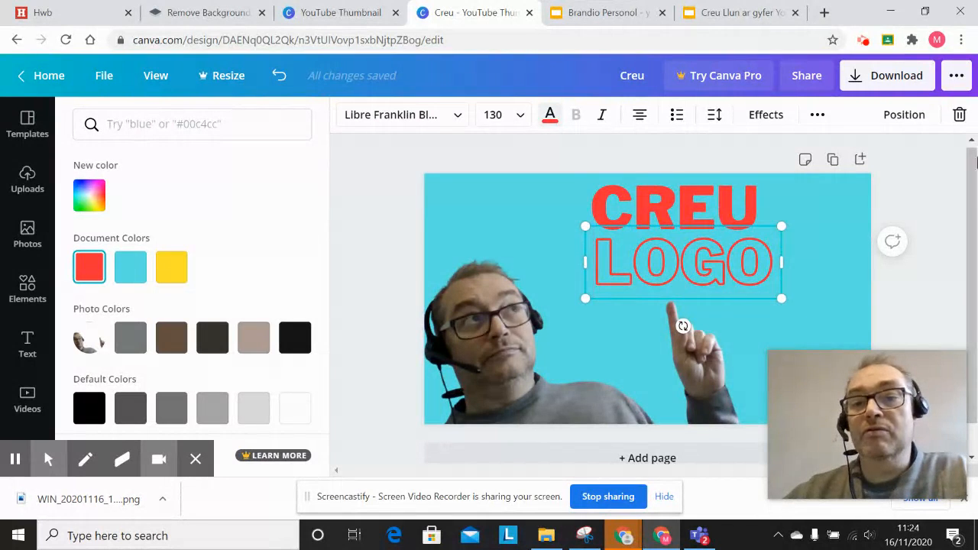
{"action": "left_click", "coordinate": [684, 264]}
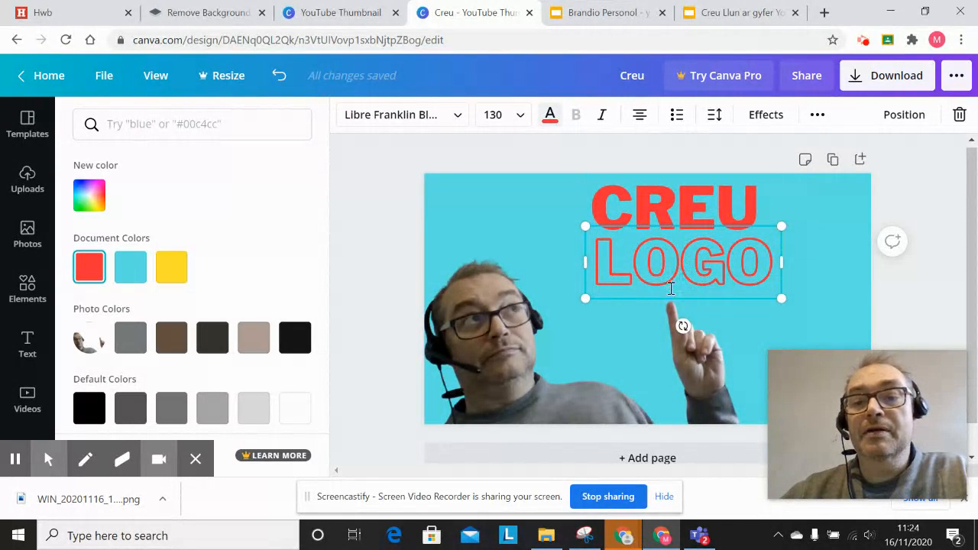
{"action": "left_click_drag", "start_coordinate": [667, 300], "coordinate": [660, 292]}
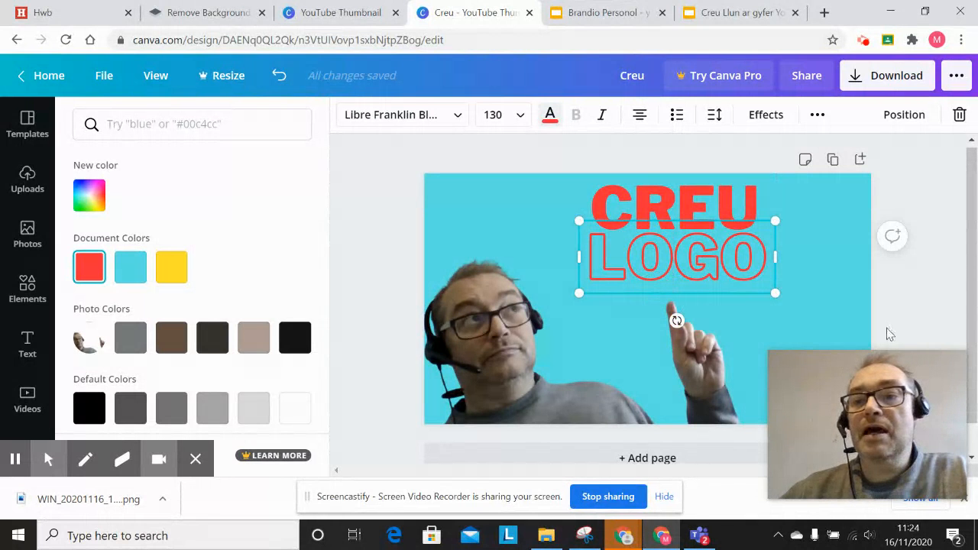
{"action": "left_click", "coordinate": [917, 307]}
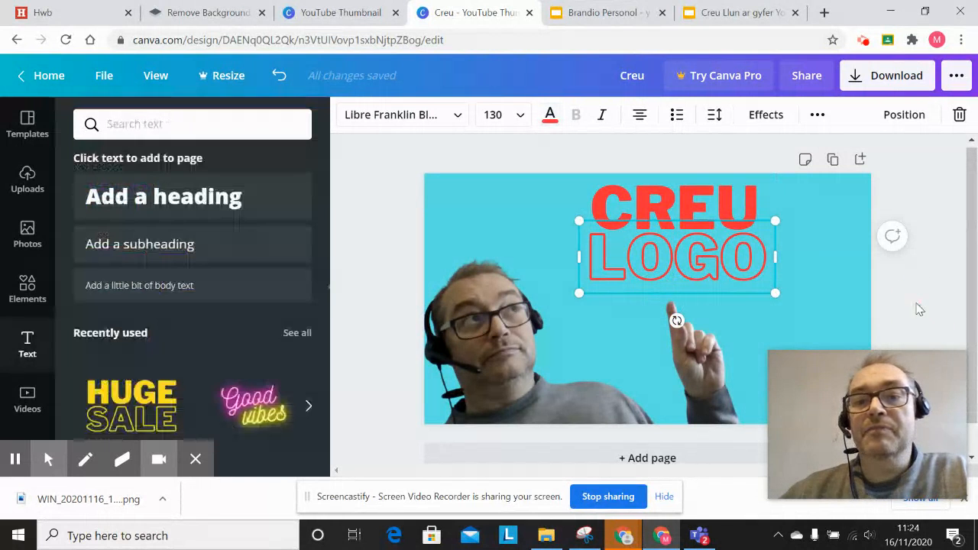
{"action": "left_click", "coordinate": [926, 169]}
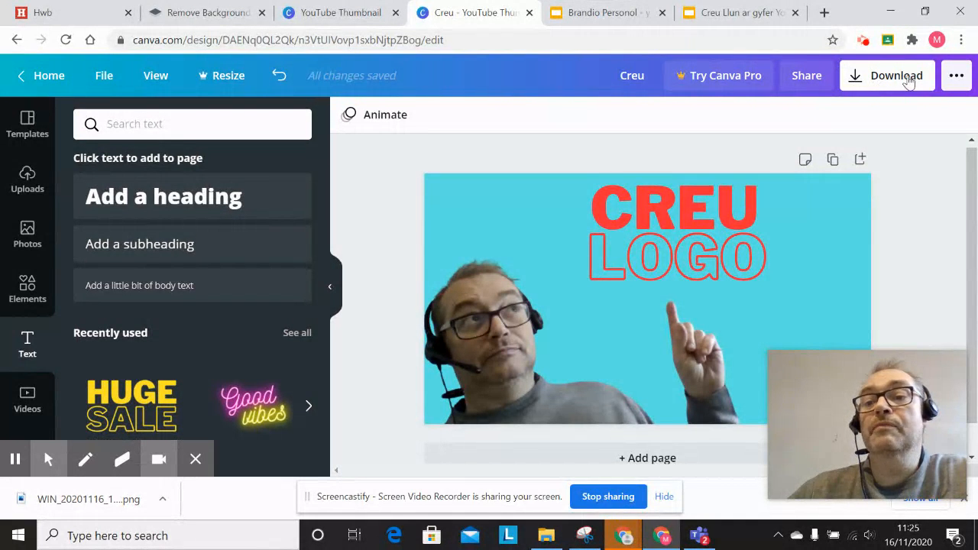
Download the thumbnail as a JPG and open the downloaded image file
{"action": "left_click", "coordinate": [871, 81]}
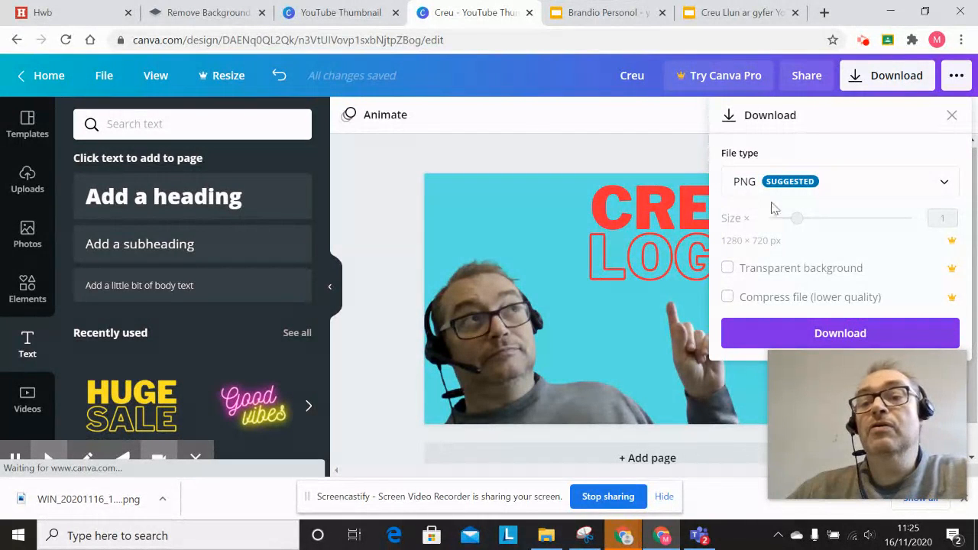
{"action": "left_click", "coordinate": [913, 194]}
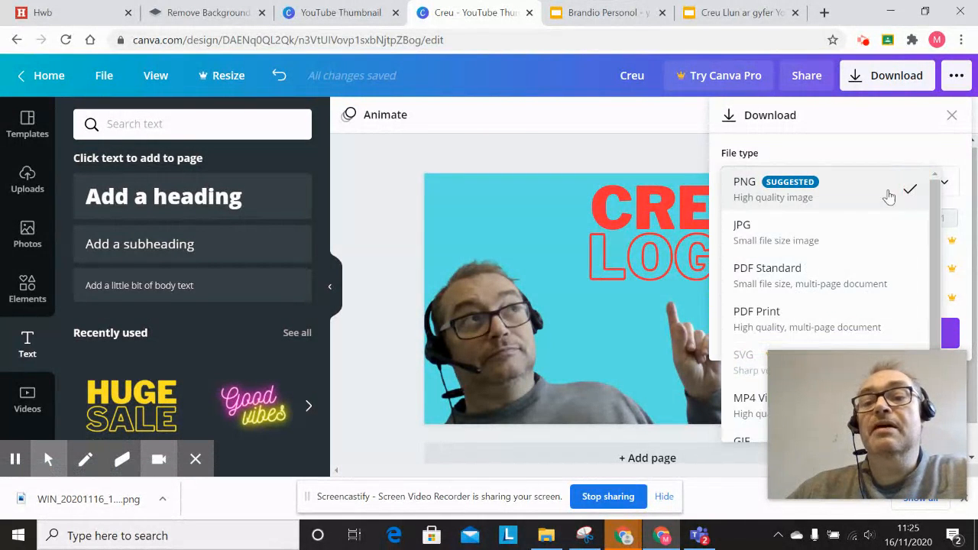
{"action": "left_click", "coordinate": [773, 230]}
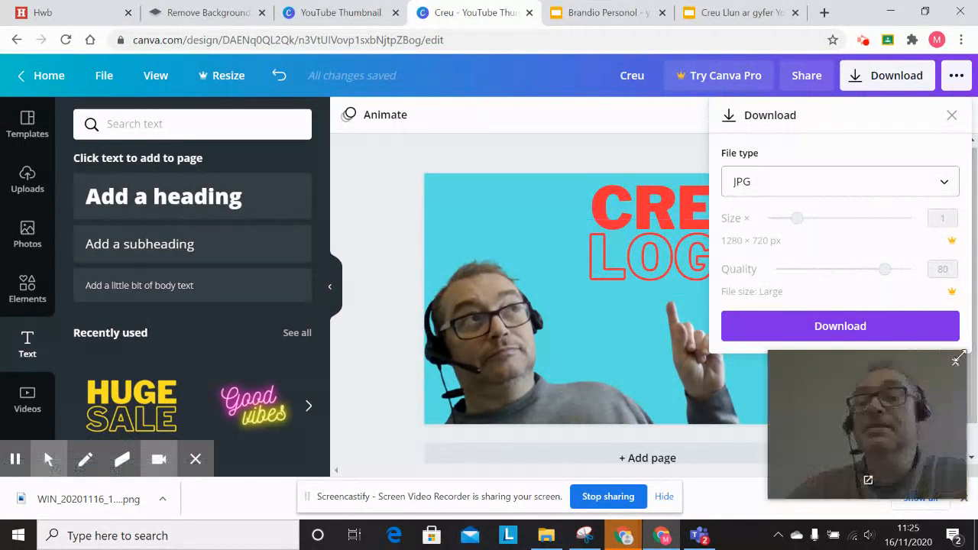
{"action": "left_click", "coordinate": [868, 337]}
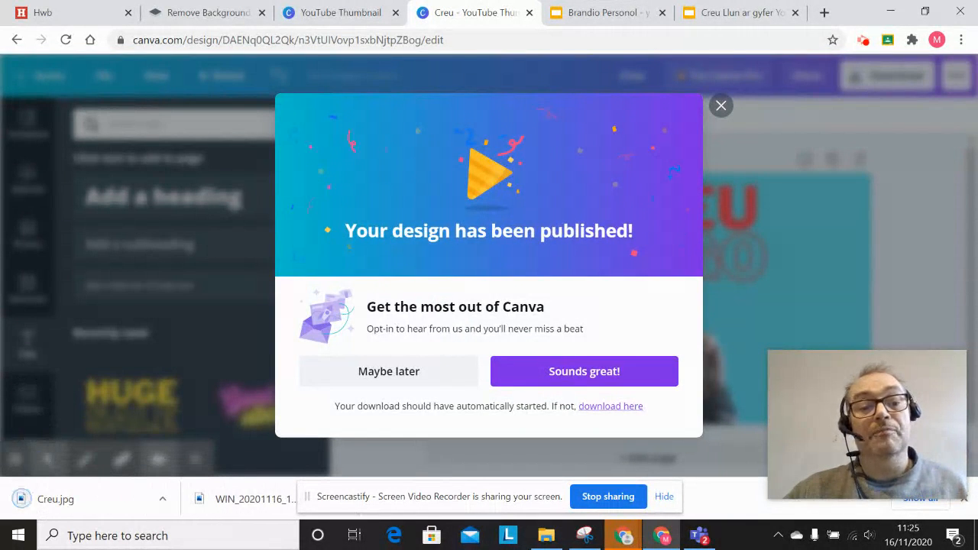
{"action": "left_click", "coordinate": [164, 501]}
{"action": "left_click", "coordinate": [204, 404]}
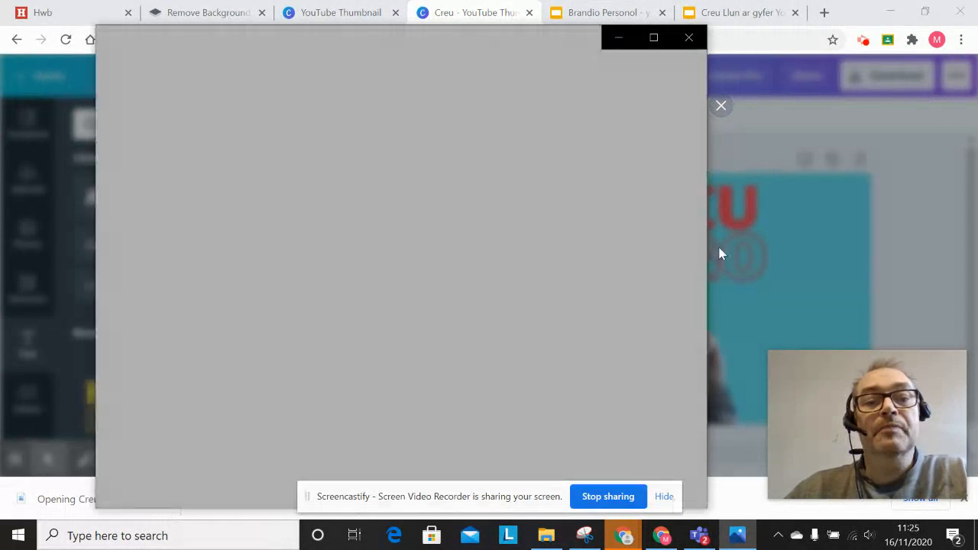